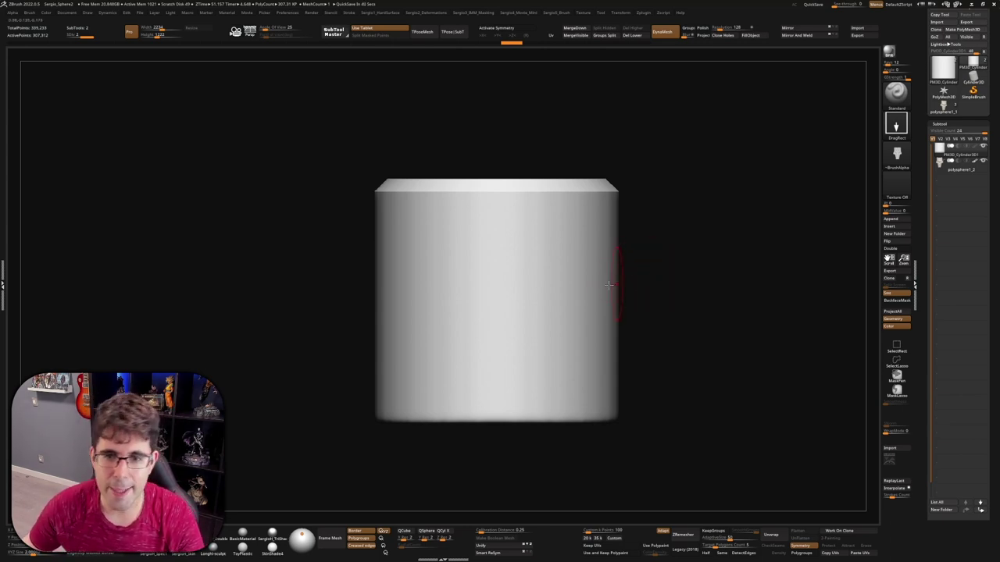
Step: Zoom in on the cylinder and open Quick Pick with the Clip, Trim, Knife and Slice brushes
{"action": "mouse_move", "coordinate": [608, 285]}
{"action": "right_mouse_down"}
{"action": "mouse_move", "coordinate": [531, 257]}
{"action": "mouse_move", "coordinate": [546, 312]}
{"action": "mouse_move", "coordinate": [752, 181]}
{"action": "right_mouse_up"}
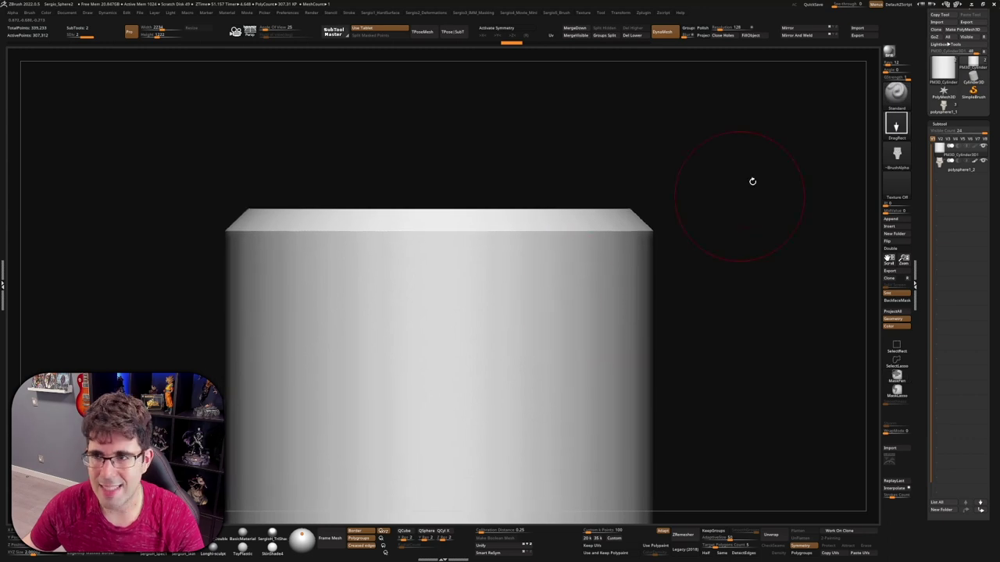
{"action": "left_click", "coordinate": [897, 97], "text": "ctrl+shift"}
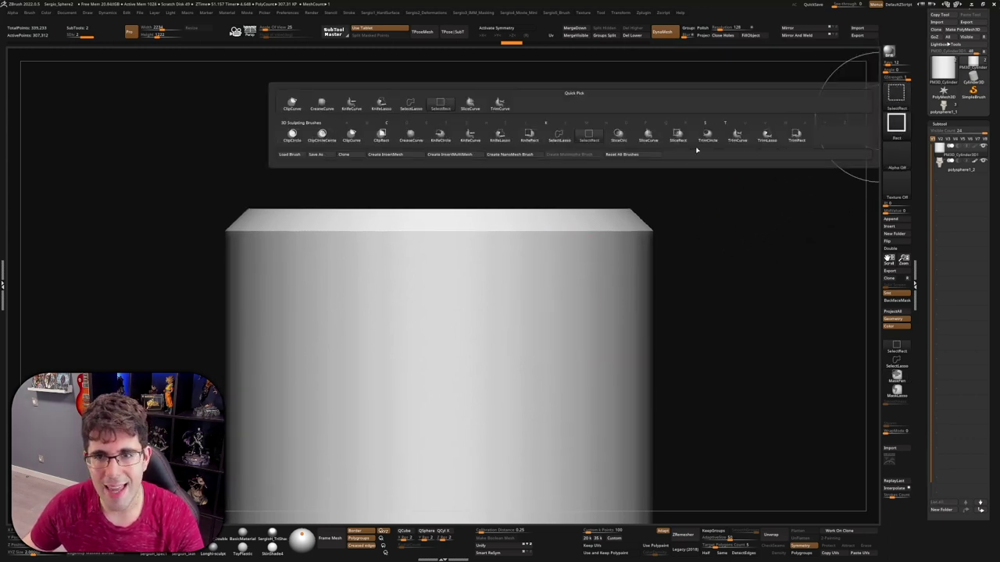
{"action": "mouse_move", "coordinate": [736, 135]}
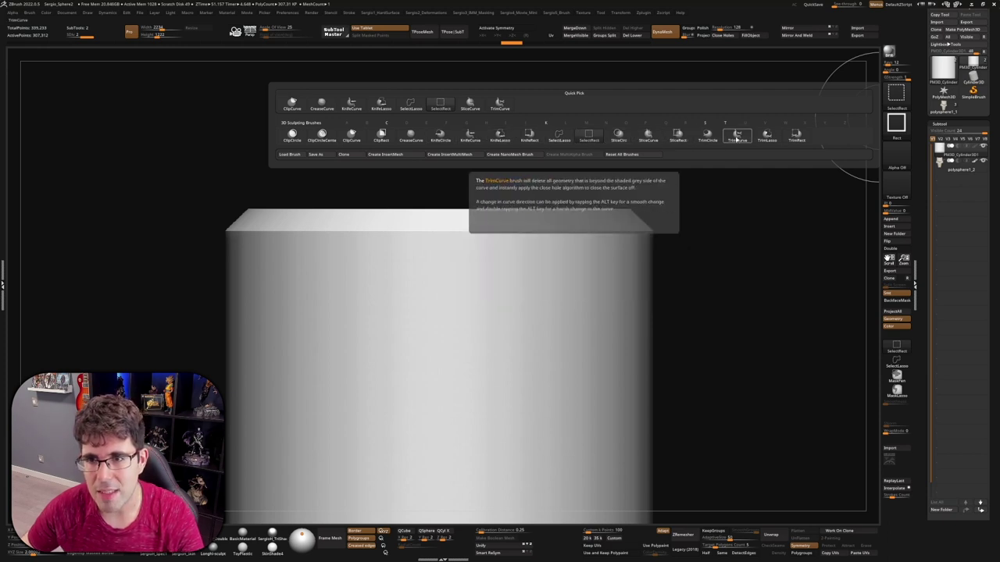
Step: Close Quick Pick and try several SliceCurve strokes across the cylinder
{"action": "left_click", "coordinate": [676, 138]}
{"action": "key", "text": "ctrl+z"}
{"action": "left_click_drag", "start_coordinate": [566, 150], "coordinate": [742, 486]}
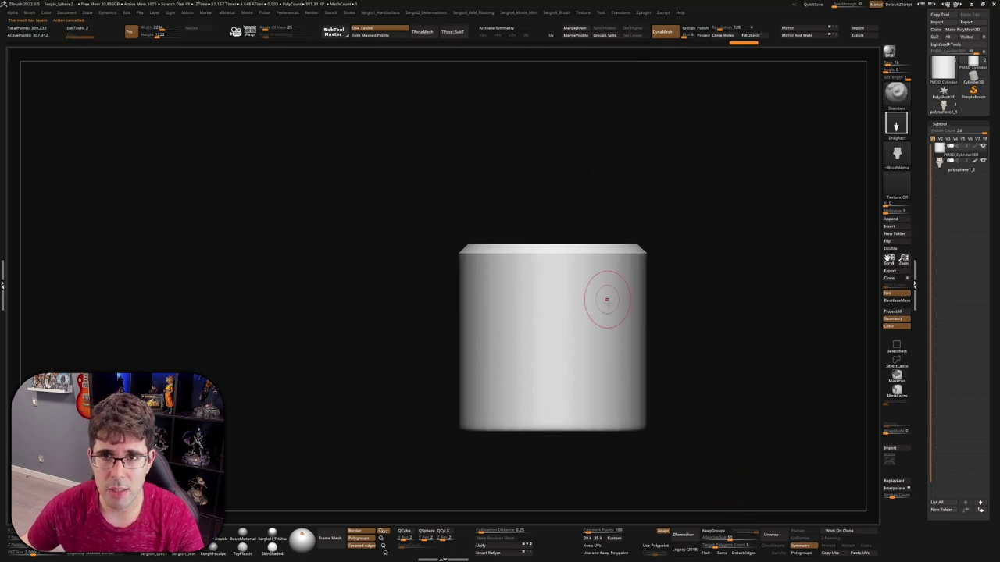
{"action": "left_click_drag", "start_coordinate": [563, 196], "coordinate": [690, 471], "text": "ctrl+shift"}
{"action": "left_click", "coordinate": [663, 371], "text": "ctrl"}
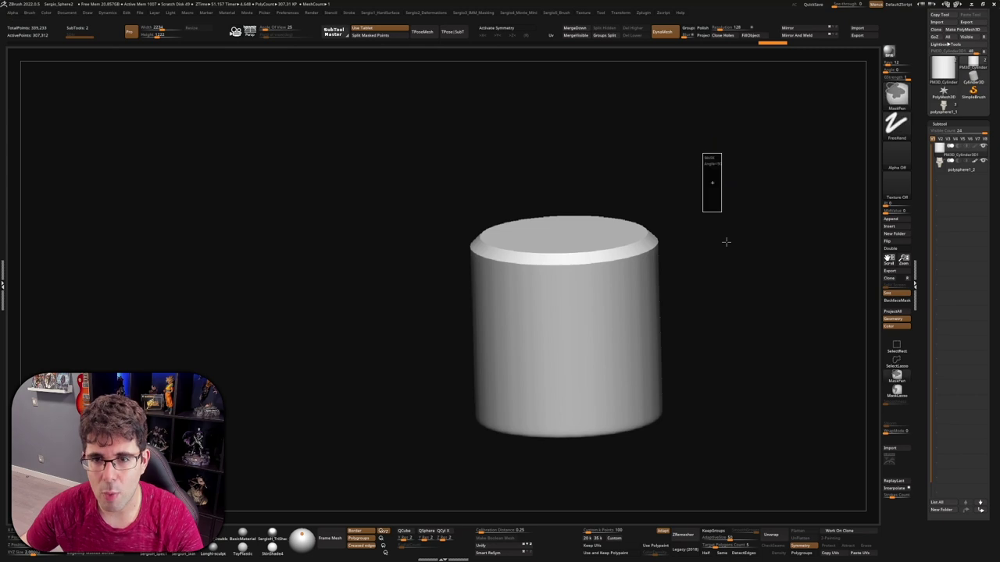
{"action": "left_click_drag", "start_coordinate": [659, 275], "coordinate": [660, 263], "text": "shift"}
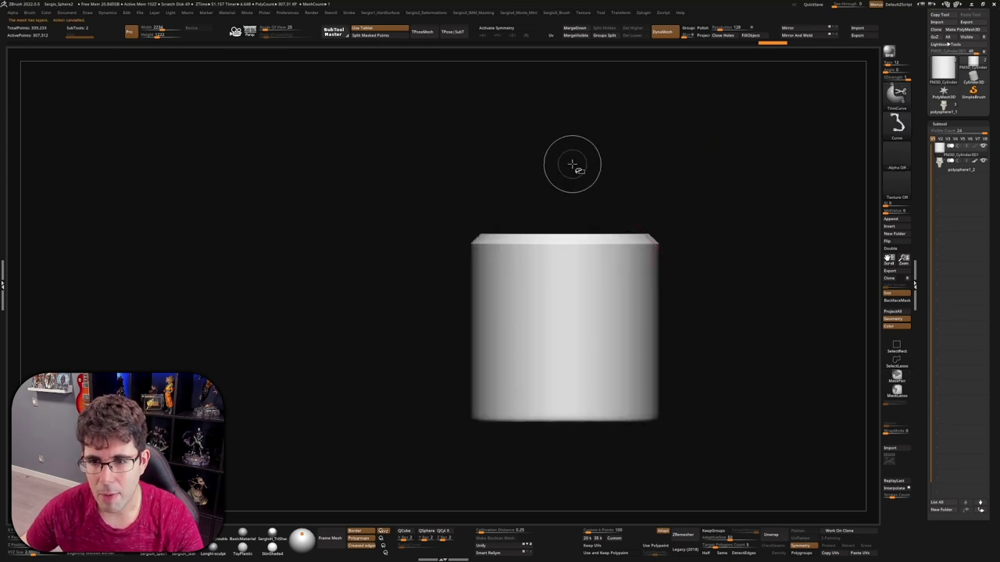
{"action": "mouse_move", "coordinate": [573, 163]}
{"action": "left_mouse_down", "text": "ctrl+shift"}
{"action": "mouse_move", "coordinate": [686, 402]}
{"action": "mouse_move", "coordinate": [629, 317]}
{"action": "left_mouse_up", "text": "ctrl+shift"}
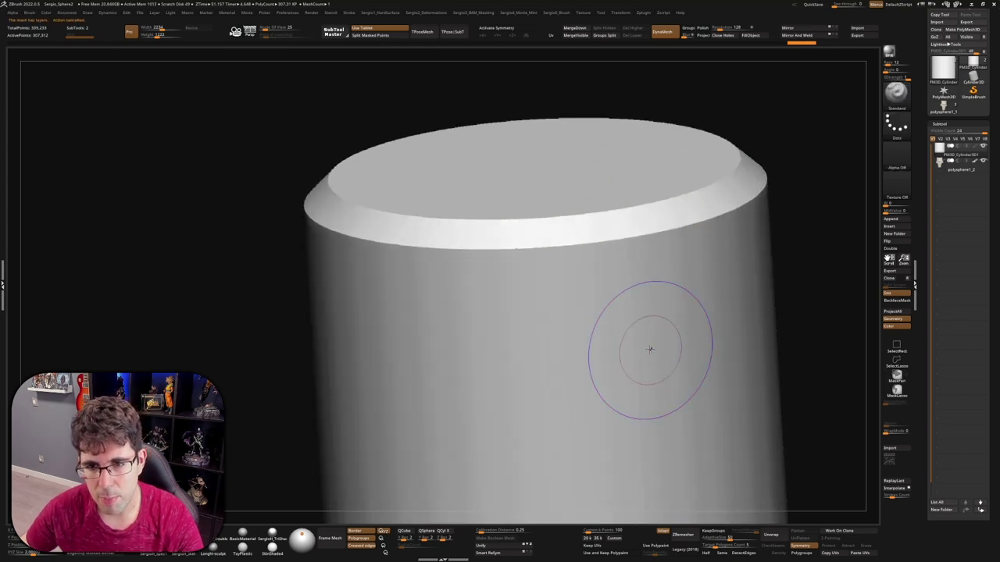
Step: Toggle PolyFrame on and off, then return to a straight front view
{"action": "key", "text": "shift+f"}
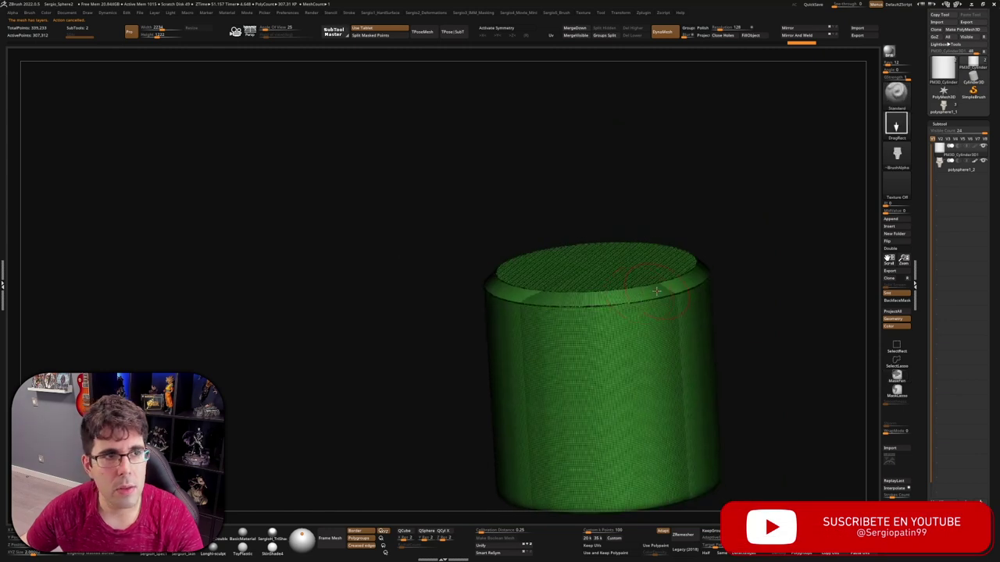
{"action": "key", "text": "shift+f"}
{"action": "left_click_drag", "start_coordinate": [648, 274], "coordinate": [918, 135], "text": "shift"}
Step: Open the Subtool list, then trim the cylinder's top corner diagonally, inspect it, and undo
{"action": "left_click", "coordinate": [952, 125]}
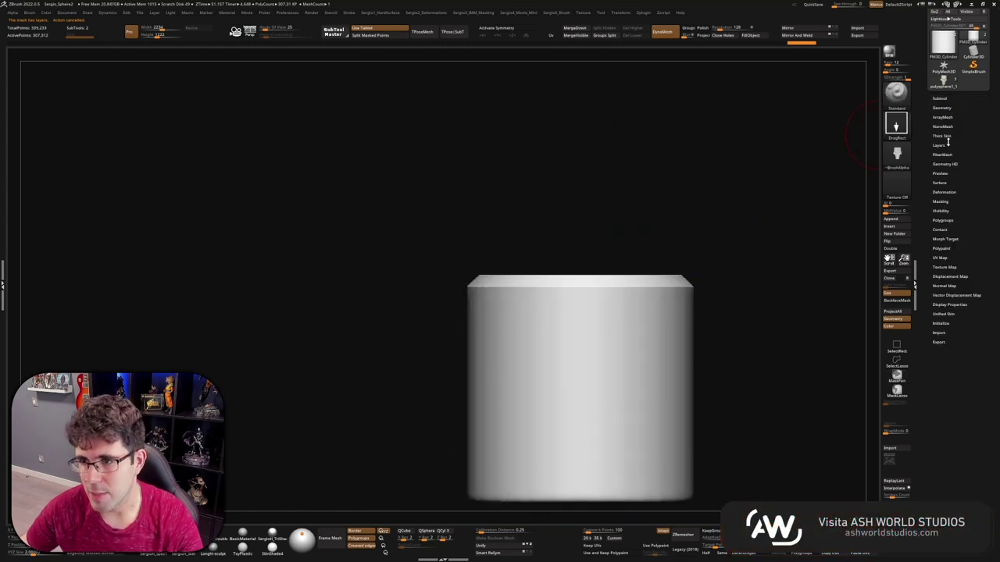
{"action": "left_click", "coordinate": [940, 170]}
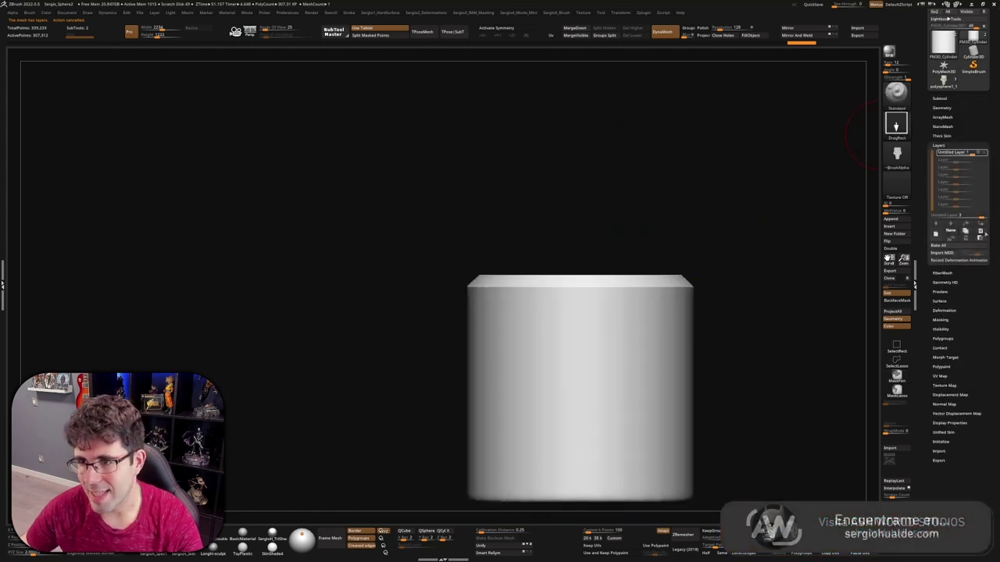
{"action": "left_click", "coordinate": [949, 99]}
{"action": "mouse_move", "coordinate": [639, 330]}
{"action": "left_mouse_down", "text": "alt"}
{"action": "mouse_move", "coordinate": [565, 232]}
{"action": "mouse_move", "coordinate": [595, 234]}
{"action": "left_mouse_up", "text": "alt"}
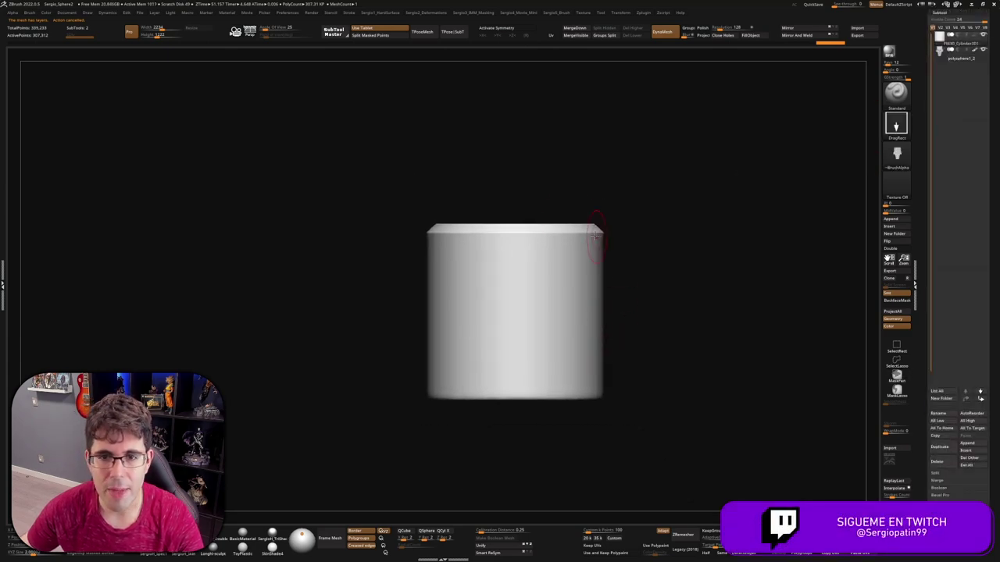
{"action": "mouse_move", "coordinate": [520, 146]}
{"action": "left_mouse_down", "text": "ctrl+shift"}
{"action": "mouse_move", "coordinate": [653, 413]}
{"action": "mouse_move", "coordinate": [550, 305]}
{"action": "mouse_move", "coordinate": [617, 368]}
{"action": "mouse_move", "coordinate": [607, 365]}
{"action": "left_mouse_up", "text": "ctrl+shift"}
{"action": "key", "text": "shift+f"}
{"action": "key", "text": "shift+f"}
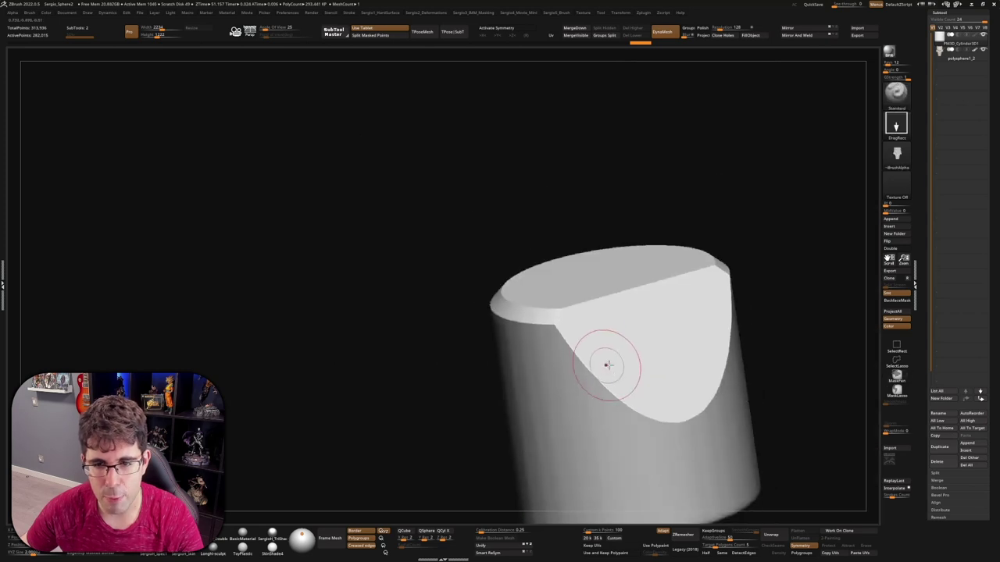
{"action": "key", "text": "ctrl+z"}
{"action": "key", "text": "ctrl+z"}
Step: Trim a curved TrimCurve cut across the cylinder's top-right corner and view it from above
{"action": "mouse_move", "coordinate": [523, 206]}
{"action": "left_mouse_down", "text": "ctrl+shift"}
{"action": "mouse_move", "coordinate": [737, 473]}
{"action": "mouse_move", "coordinate": [790, 432]}
{"action": "left_mouse_up", "text": "ctrl+shift"}
{"action": "mouse_move", "coordinate": [727, 420]}
{"action": "left_mouse_down", "text": "ctrl+shift"}
{"action": "mouse_move", "coordinate": [584, 417]}
{"action": "mouse_move", "coordinate": [545, 270]}
{"action": "left_mouse_up", "text": "ctrl+shift"}
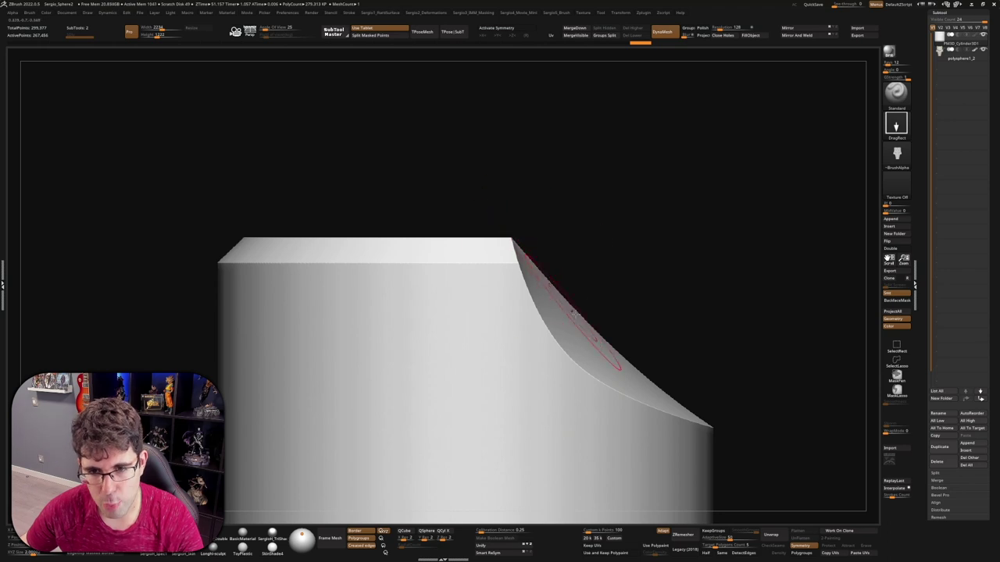
{"action": "mouse_move", "coordinate": [627, 363]}
{"action": "left_mouse_down"}
{"action": "mouse_move", "coordinate": [513, 402]}
{"action": "mouse_move", "coordinate": [539, 283]}
{"action": "left_mouse_up"}
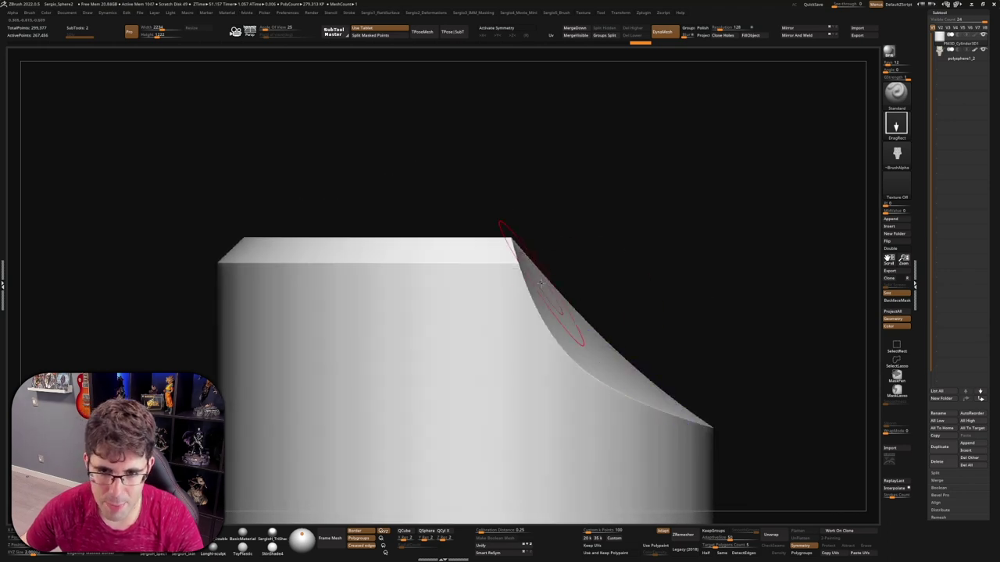
{"action": "mouse_move", "coordinate": [649, 398]}
{"action": "left_mouse_down", "text": "alt"}
{"action": "mouse_move", "coordinate": [609, 368]}
{"action": "mouse_move", "coordinate": [575, 377]}
{"action": "left_mouse_up", "text": "alt"}
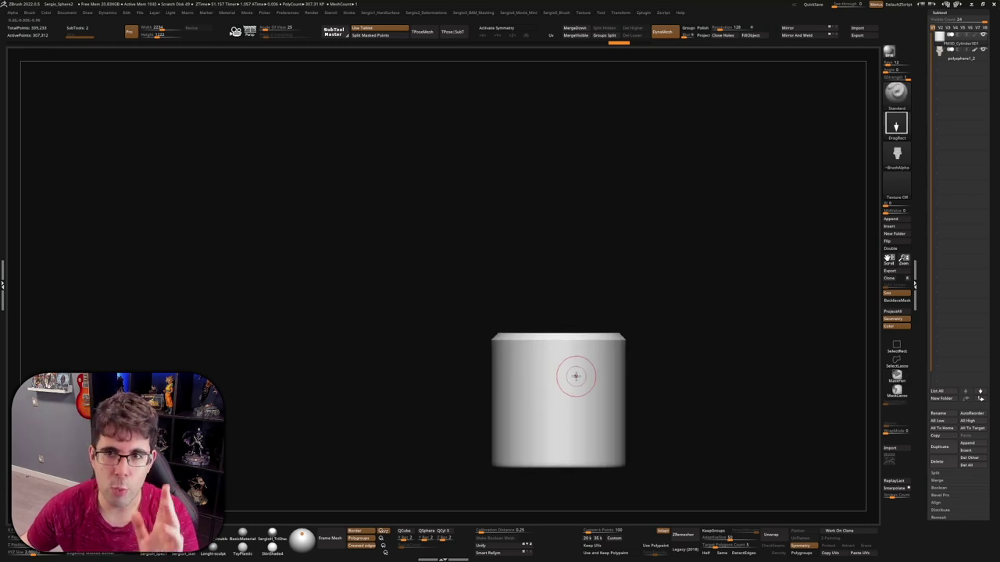
Step: Switch to KnifeCurve and cut a curved chunk off the cylinder, checking polygroups with PolyFrame
{"action": "left_click", "coordinate": [891, 98], "text": "ctrl+shift"}
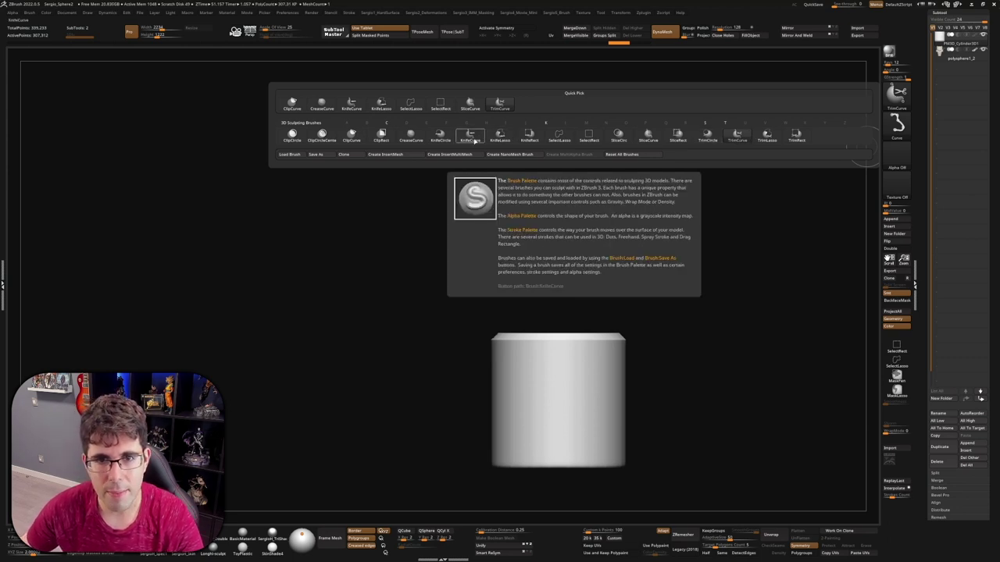
{"action": "left_click", "coordinate": [474, 139]}
{"action": "left_click_drag", "start_coordinate": [656, 294], "coordinate": [555, 200], "text": "alt"}
{"action": "scroll", "coordinate": [556, 201], "scroll_direction": "up", "scroll_amount": 3}
{"action": "mouse_move", "coordinate": [550, 98]}
{"action": "left_mouse_down", "text": "ctrl+shift"}
{"action": "mouse_move", "coordinate": [574, 194]}
{"action": "mouse_move", "coordinate": [781, 326]}
{"action": "left_mouse_up", "text": "ctrl+shift"}
{"action": "mouse_move", "coordinate": [599, 268]}
{"action": "right_mouse_down"}
{"action": "mouse_move", "coordinate": [606, 277]}
{"action": "mouse_move", "coordinate": [599, 281]}
{"action": "right_mouse_up"}
{"action": "key", "text": "shift+f"}
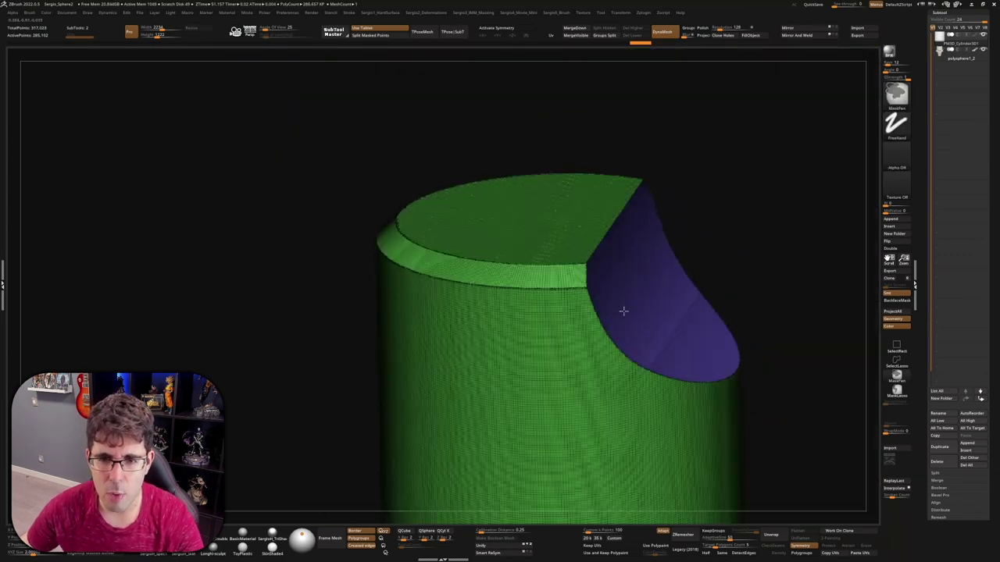
{"action": "right_click_drag", "start_coordinate": [624, 311], "coordinate": [618, 290]}
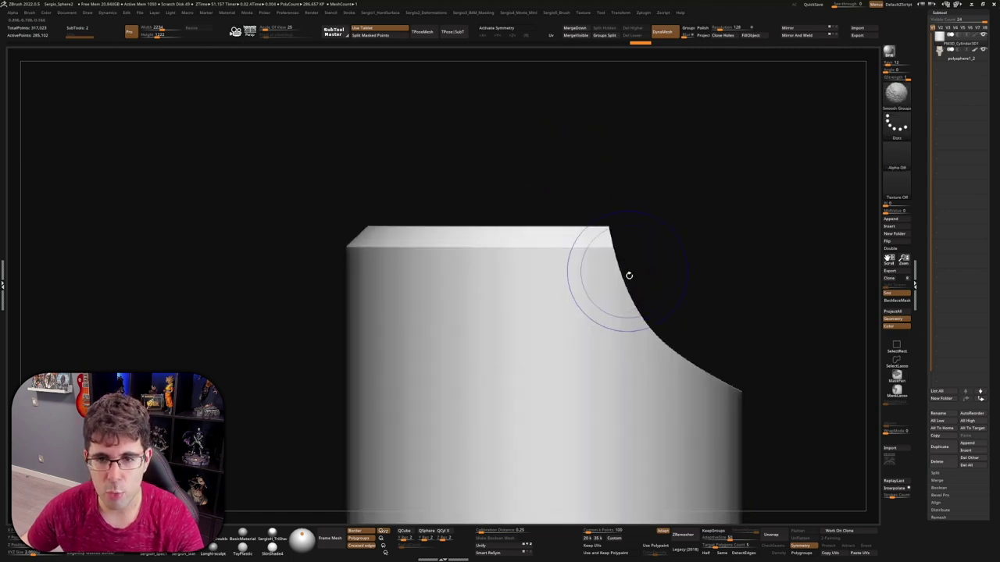
Step: Knife another curved cut across the corner, undo it, and return to front view
{"action": "mouse_move", "coordinate": [599, 201]}
{"action": "left_mouse_down"}
{"action": "mouse_move", "coordinate": [633, 325]}
{"action": "mouse_move", "coordinate": [732, 390]}
{"action": "mouse_move", "coordinate": [822, 375]}
{"action": "mouse_move", "coordinate": [826, 362]}
{"action": "left_mouse_up"}
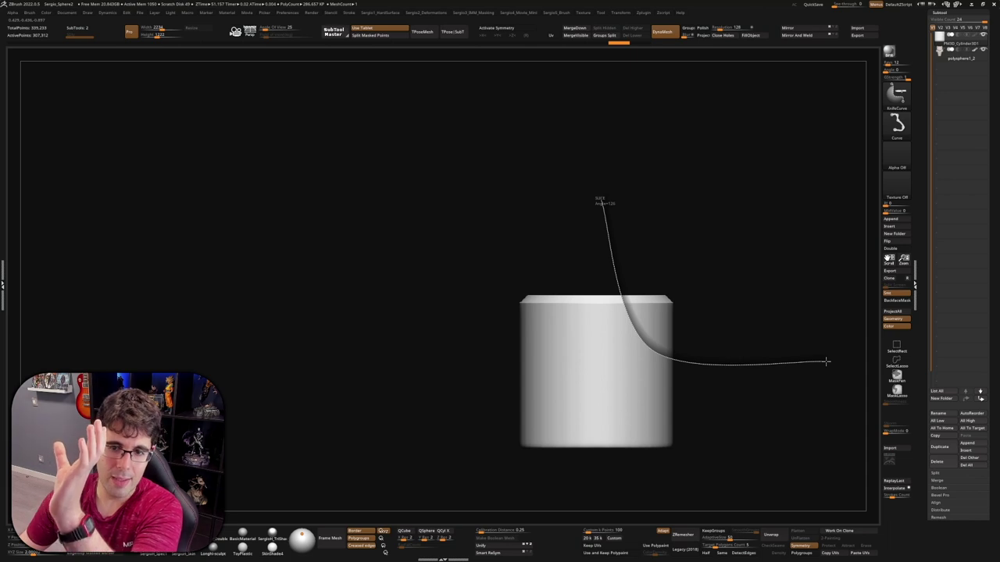
{"action": "mouse_move", "coordinate": [826, 362]}
{"action": "left_mouse_down"}
{"action": "mouse_move", "coordinate": [630, 372]}
{"action": "mouse_move", "coordinate": [642, 341]}
{"action": "left_mouse_up"}
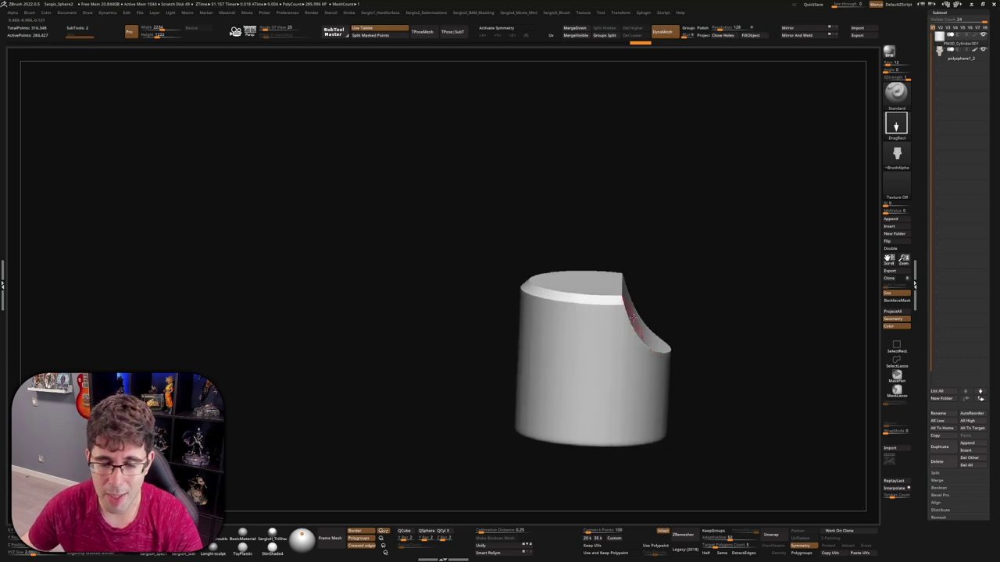
{"action": "key", "text": "ctrl+z"}
{"action": "mouse_move", "coordinate": [643, 357]}
{"action": "right_mouse_down"}
{"action": "mouse_move", "coordinate": [640, 336]}
{"action": "mouse_move", "coordinate": [620, 335]}
{"action": "mouse_move", "coordinate": [637, 364]}
{"action": "mouse_move", "coordinate": [618, 306]}
{"action": "right_mouse_up"}
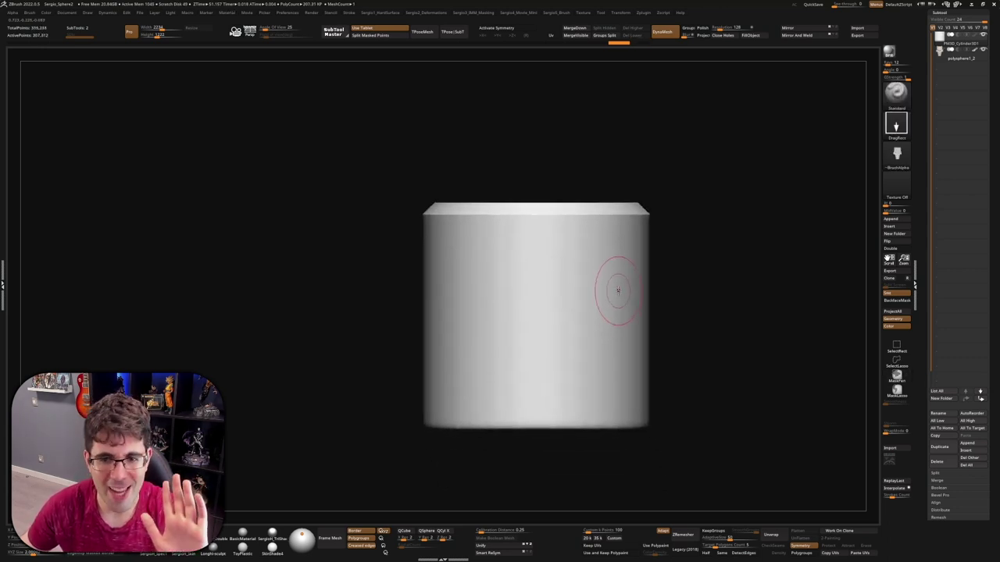
Step: Cut a V-shaped KnifeCurve notch down through the cylinder's top, then undo it
{"action": "key", "text": "ctrl+shift"}
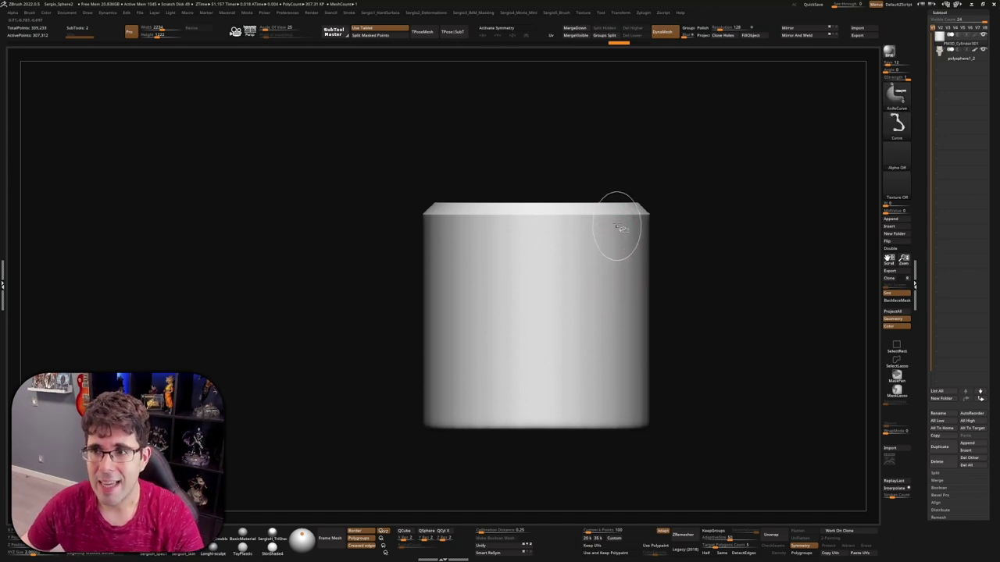
{"action": "left_click_drag", "start_coordinate": [475, 127], "coordinate": [570, 335], "text": "ctrl+shift"}
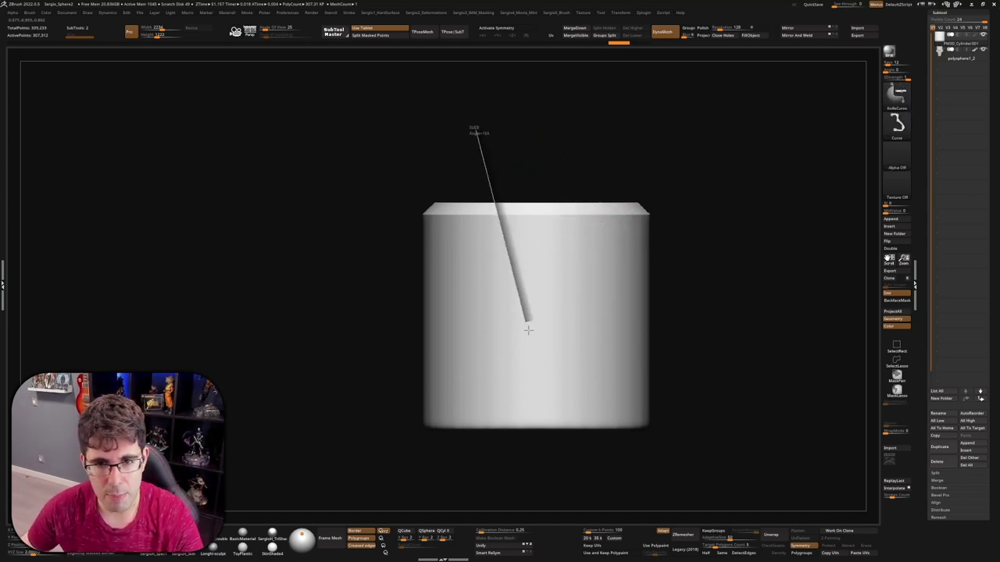
{"action": "left_click_drag", "start_coordinate": [593, 279], "coordinate": [643, 138], "text": "ctrl+shift"}
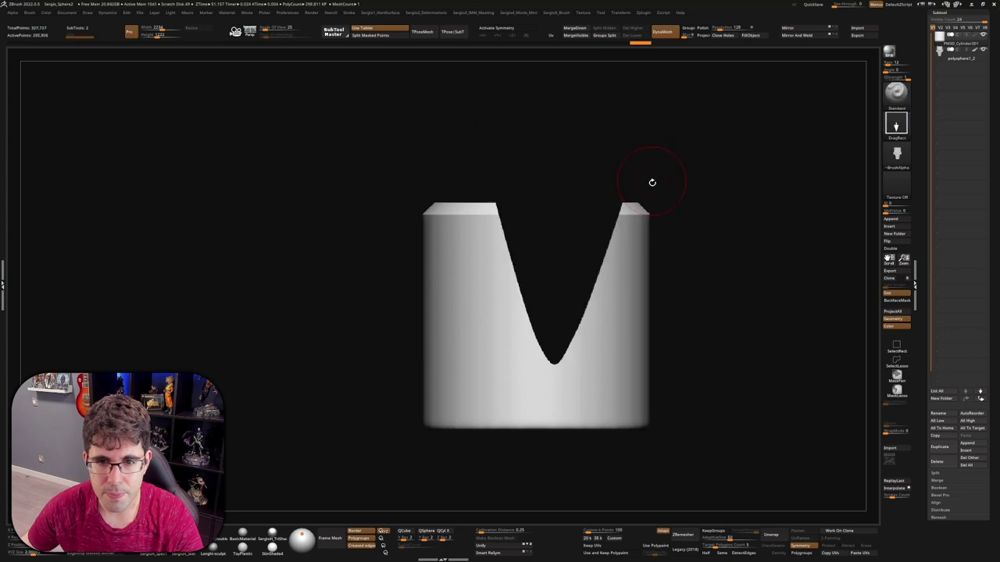
{"action": "mouse_move", "coordinate": [651, 183]}
{"action": "left_mouse_down"}
{"action": "mouse_move", "coordinate": [616, 339]}
{"action": "mouse_move", "coordinate": [598, 338]}
{"action": "mouse_move", "coordinate": [616, 270]}
{"action": "left_mouse_up"}
{"action": "key", "text": "ctrl+z"}
{"action": "left_click", "coordinate": [898, 93]}
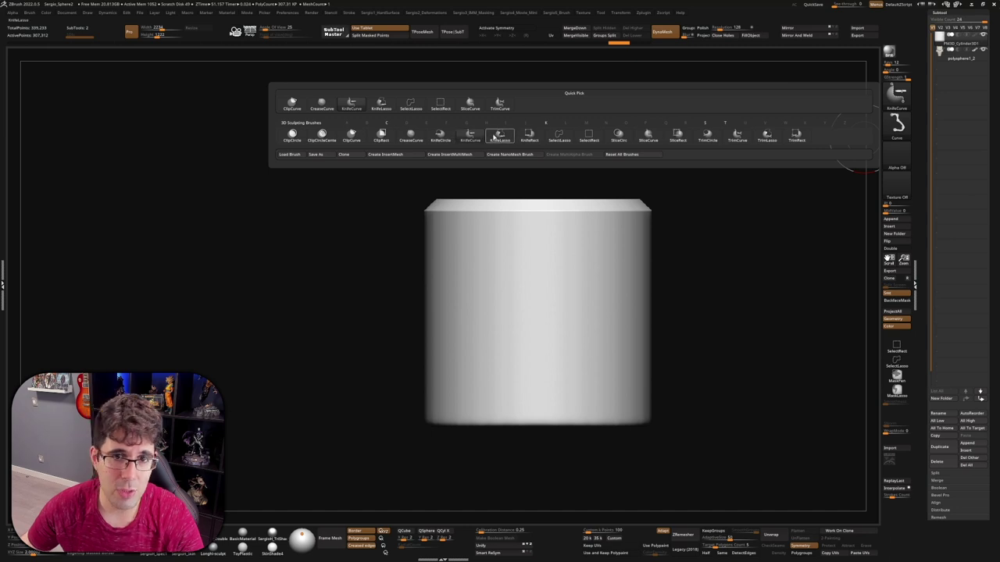
Step: Try a KnifeLasso cut outlining a freehand region of the cylinder
{"action": "left_click", "coordinate": [492, 136]}
{"action": "left_click_drag", "start_coordinate": [624, 136], "coordinate": [833, 349], "text": "ctrl+shift"}
{"action": "left_click_drag", "start_coordinate": [787, 205], "coordinate": [619, 256]}
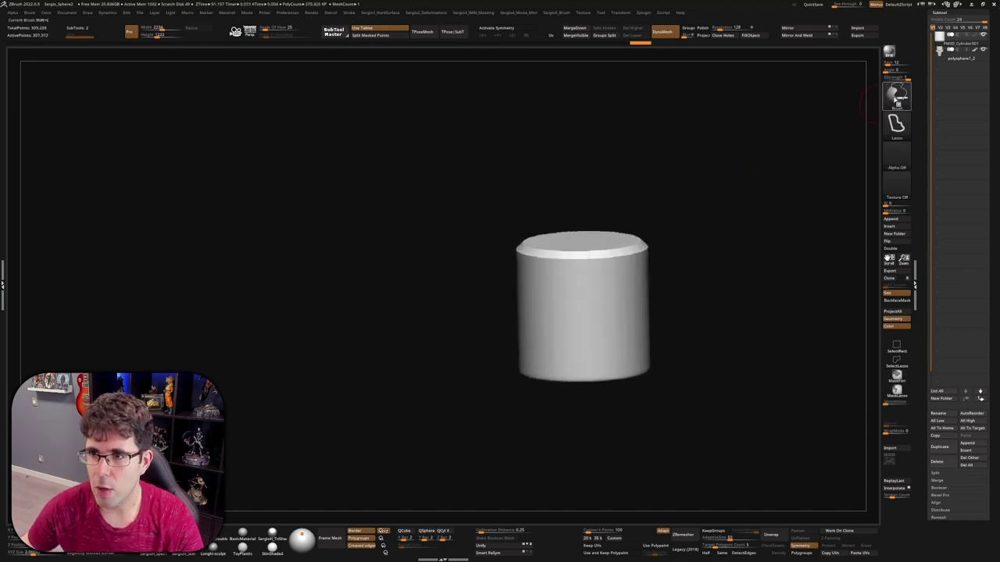
Step: With KnifeRect, cut a top-right notch and a thin vertical slot, then undo
{"action": "left_click", "coordinate": [890, 97]}
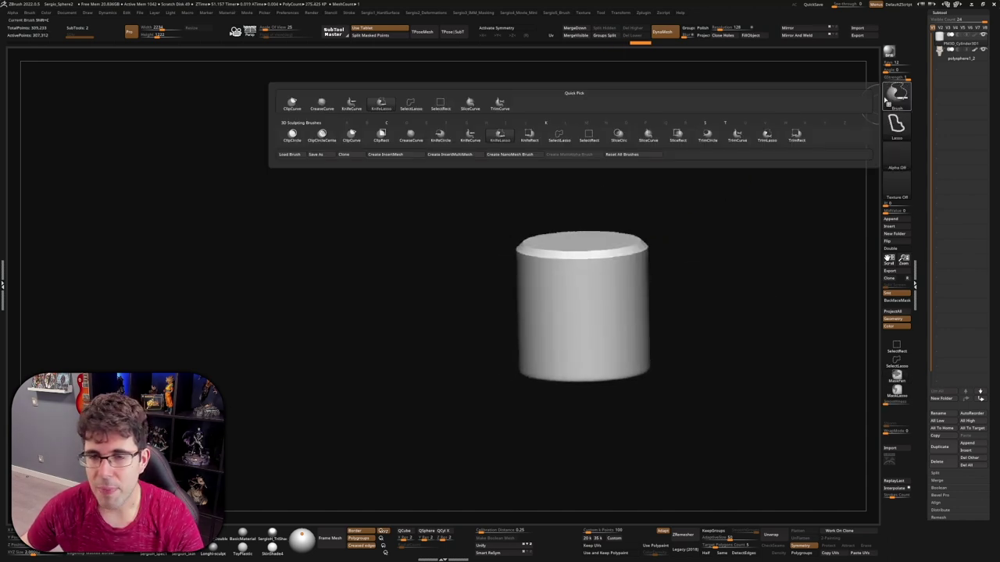
{"action": "left_click", "coordinate": [529, 135]}
{"action": "left_click_drag", "start_coordinate": [605, 171], "coordinate": [670, 301], "text": "ctrl+shift"}
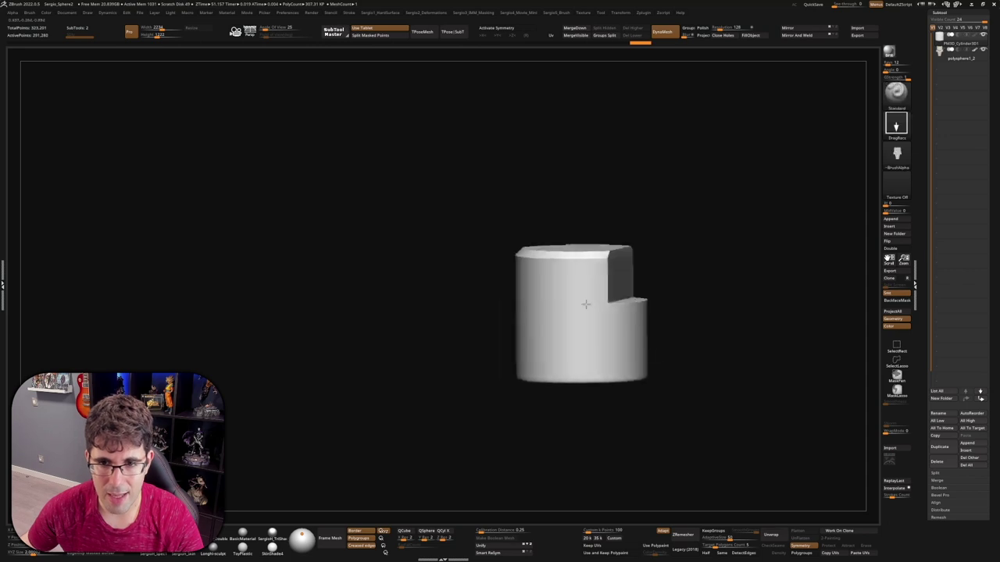
{"action": "mouse_move", "coordinate": [551, 188]}
{"action": "left_mouse_down", "text": "ctrl+shift"}
{"action": "mouse_move", "coordinate": [589, 407]}
{"action": "mouse_move", "coordinate": [609, 415]}
{"action": "mouse_move", "coordinate": [747, 339]}
{"action": "left_mouse_up", "text": "ctrl+shift"}
{"action": "key", "text": "ctrl+z"}
{"action": "key", "text": "ctrl+z"}
{"action": "left_click", "coordinate": [890, 101]}
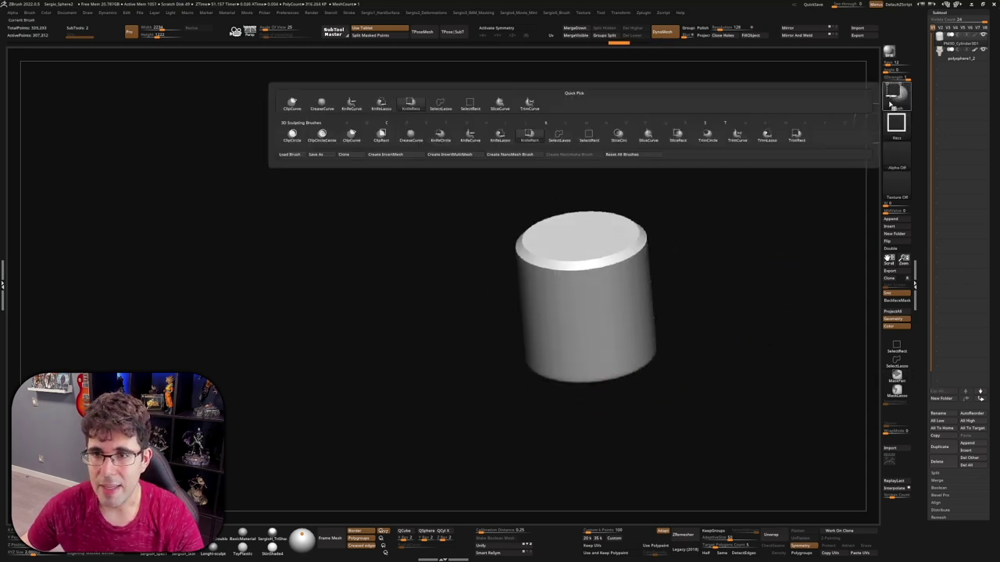
{"action": "left_click", "coordinate": [445, 135]}
{"action": "mouse_move", "coordinate": [554, 189]}
{"action": "left_mouse_down", "text": "ctrl+shift"}
{"action": "mouse_move", "coordinate": [645, 346]}
{"action": "mouse_move", "coordinate": [608, 355]}
{"action": "left_mouse_up", "text": "ctrl+shift"}
{"action": "key", "text": "ctrl+z"}
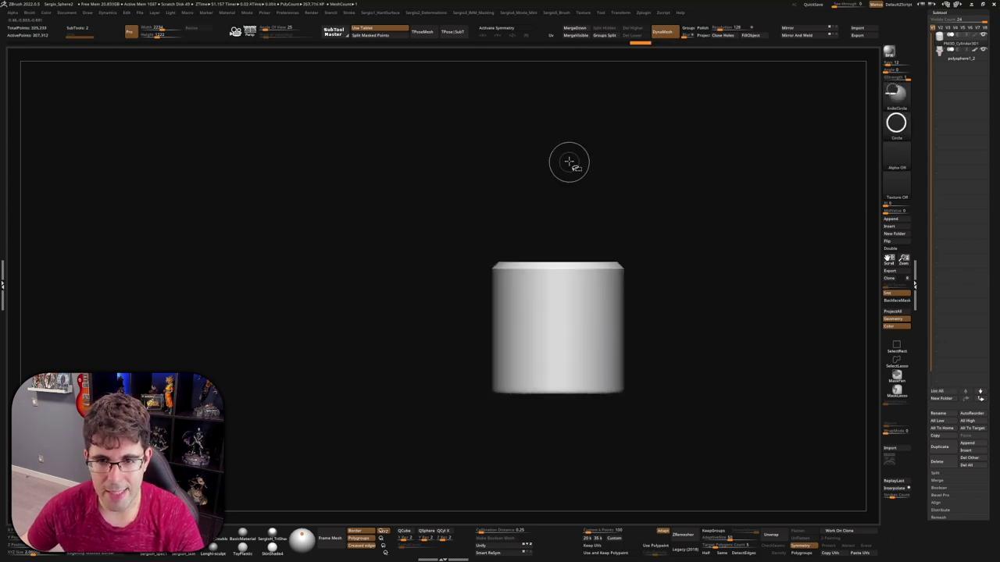
{"action": "left_click_drag", "start_coordinate": [570, 163], "coordinate": [685, 319], "text": "ctrl+shift"}
{"action": "mouse_move", "coordinate": [593, 312]}
{"action": "left_mouse_down"}
{"action": "mouse_move", "coordinate": [636, 302]}
{"action": "mouse_move", "coordinate": [598, 312]}
{"action": "left_mouse_up"}
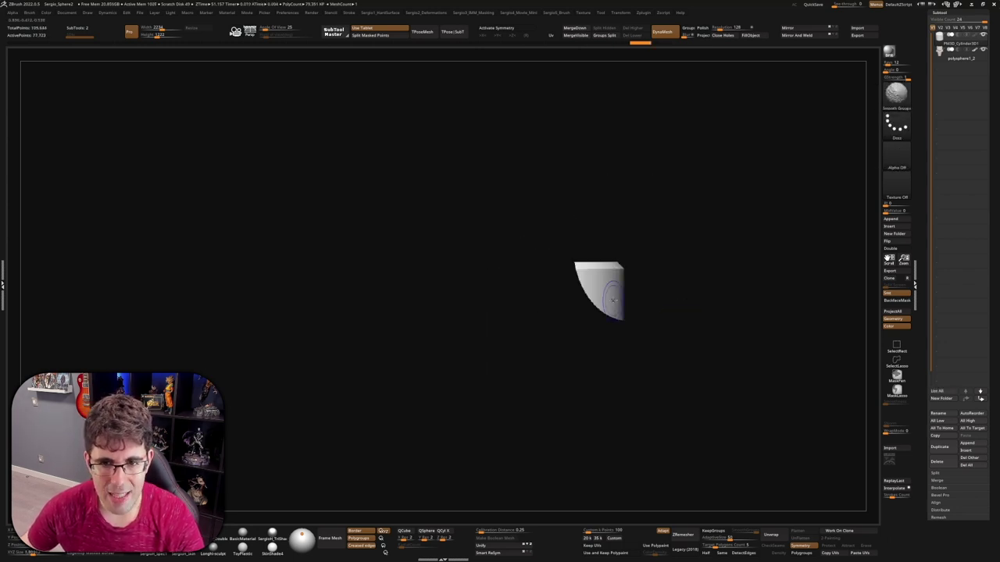
{"action": "key", "text": "ctrl+z"}
{"action": "mouse_move", "coordinate": [522, 165]}
{"action": "left_mouse_down", "text": "ctrl+shift"}
{"action": "mouse_move", "coordinate": [695, 414]}
{"action": "mouse_move", "coordinate": [721, 370]}
{"action": "left_mouse_up", "text": "ctrl+shift"}
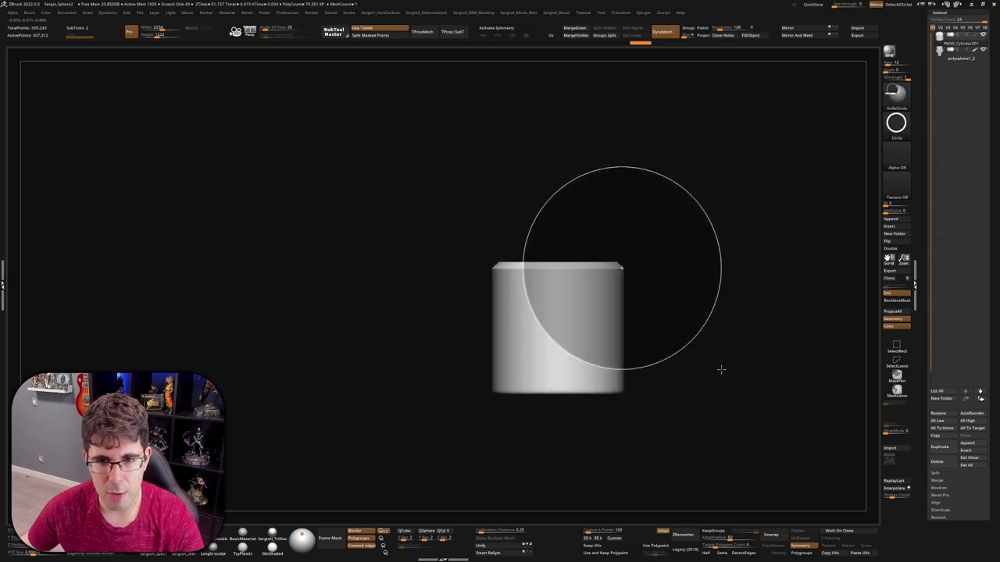
{"action": "mouse_move", "coordinate": [527, 270]}
{"action": "left_mouse_down"}
{"action": "mouse_move", "coordinate": [580, 341]}
{"action": "mouse_move", "coordinate": [565, 286]}
{"action": "mouse_move", "coordinate": [524, 300]}
{"action": "mouse_move", "coordinate": [622, 335]}
{"action": "mouse_move", "coordinate": [600, 344]}
{"action": "mouse_move", "coordinate": [840, 191]}
{"action": "left_mouse_up"}
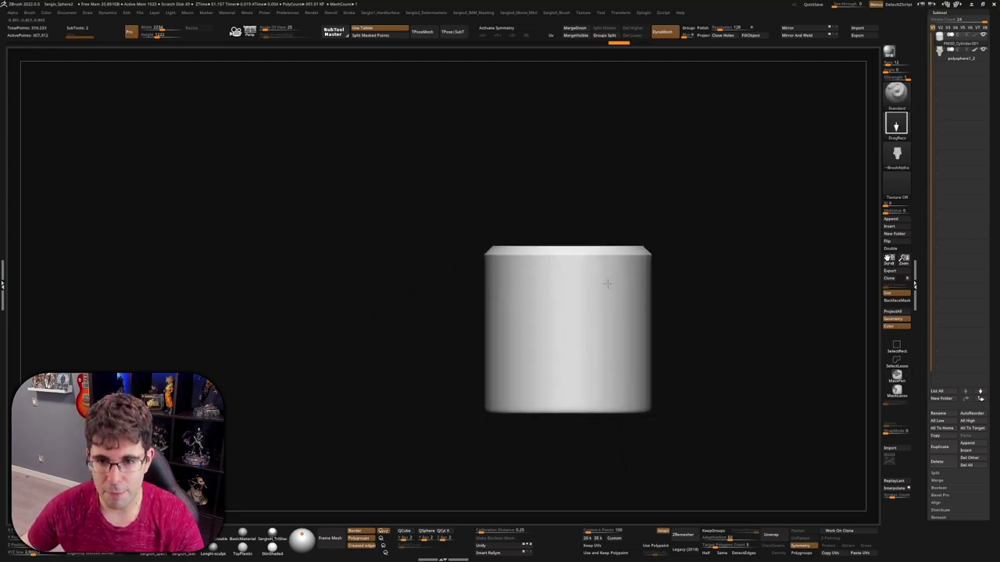
{"action": "key", "text": "f"}
Step: Pick KnifeRect and cut away the cylinder's upper-right part and a central slot
{"action": "left_click", "coordinate": [898, 102]}
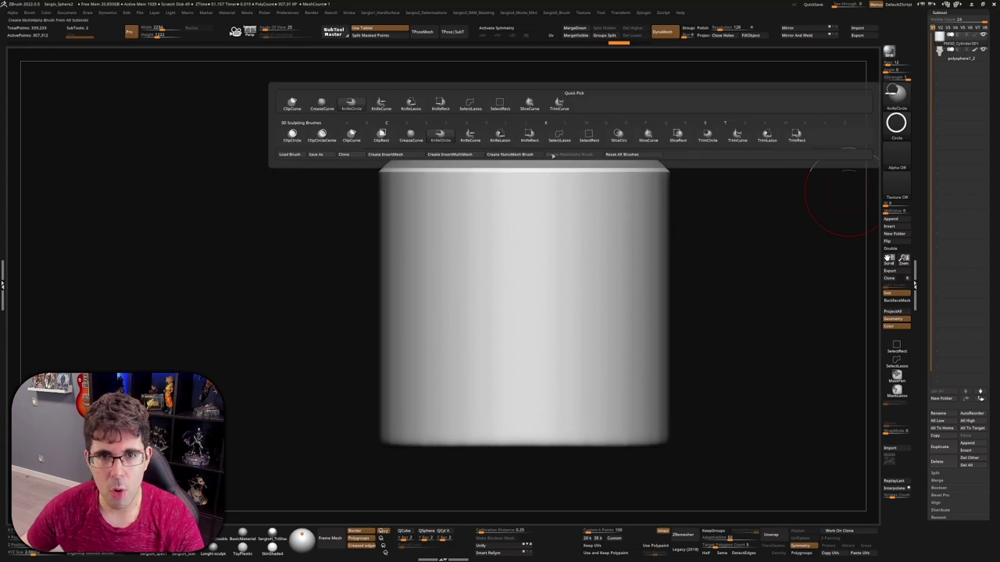
{"action": "left_click", "coordinate": [559, 102]}
{"action": "scroll", "coordinate": [566, 289], "scroll_direction": "down", "scroll_amount": 3}
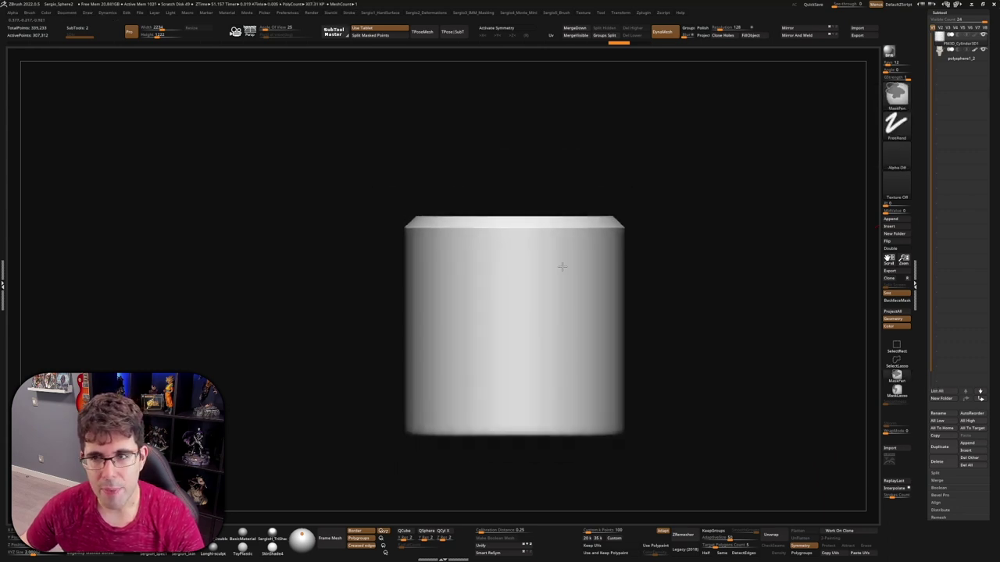
{"action": "left_click", "coordinate": [895, 98]}
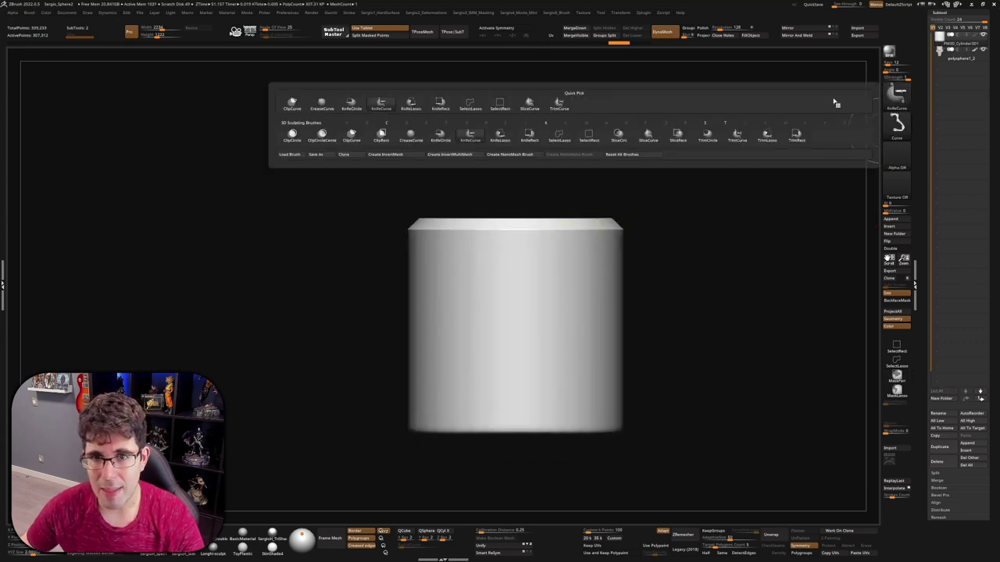
{"action": "left_click", "coordinate": [525, 139]}
{"action": "scroll", "coordinate": [640, 187], "scroll_direction": "down", "scroll_amount": 2}
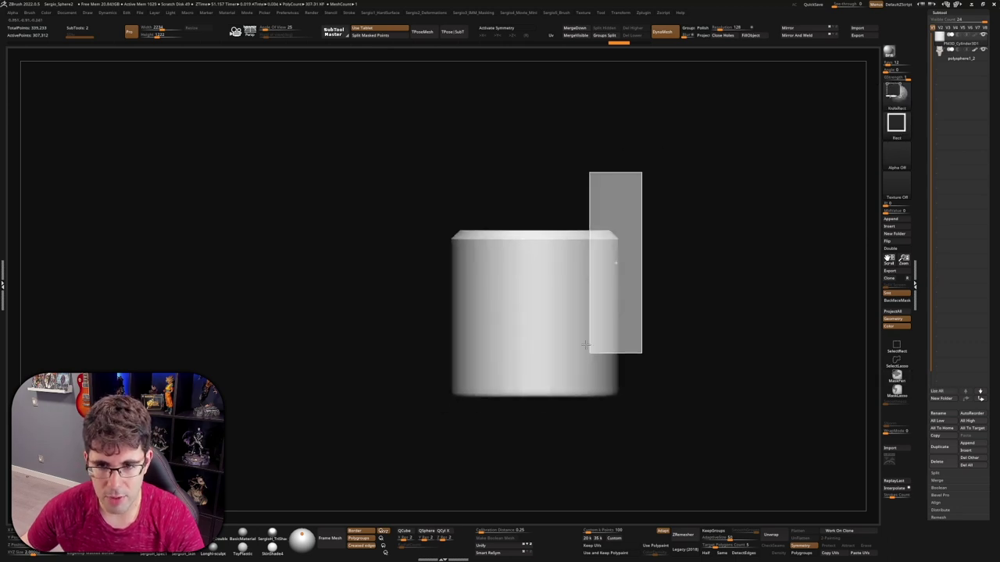
{"action": "left_click_drag", "start_coordinate": [642, 173], "coordinate": [583, 355]}
{"action": "left_click_drag", "start_coordinate": [508, 182], "coordinate": [548, 386]}
{"action": "left_click_drag", "start_coordinate": [467, 184], "coordinate": [488, 339]}
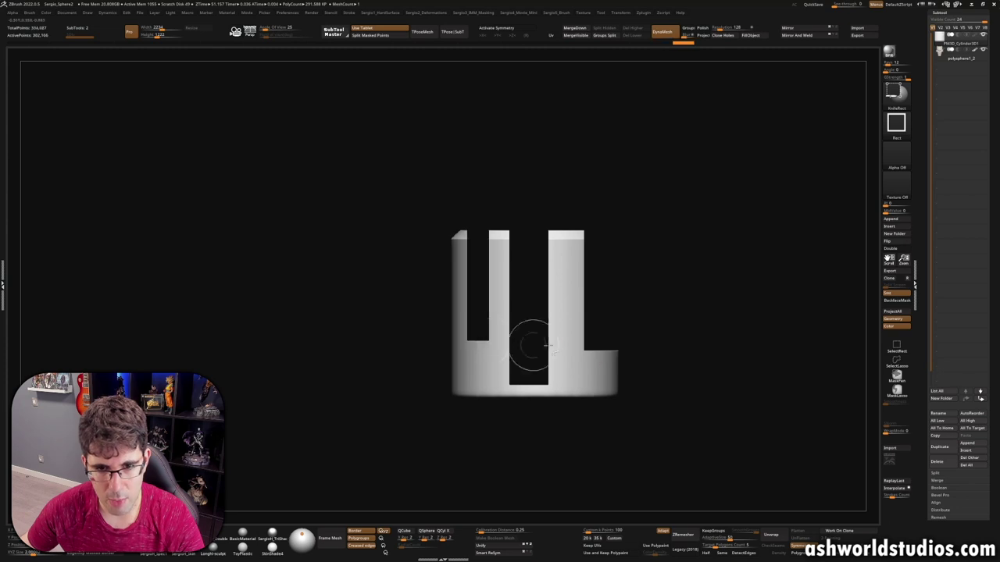
Step: Cut away the left and right parts, reveal hidden pieces, and choose KnifeCircle
{"action": "left_click_drag", "start_coordinate": [483, 145], "coordinate": [551, 426], "text": "ctrl+shift"}
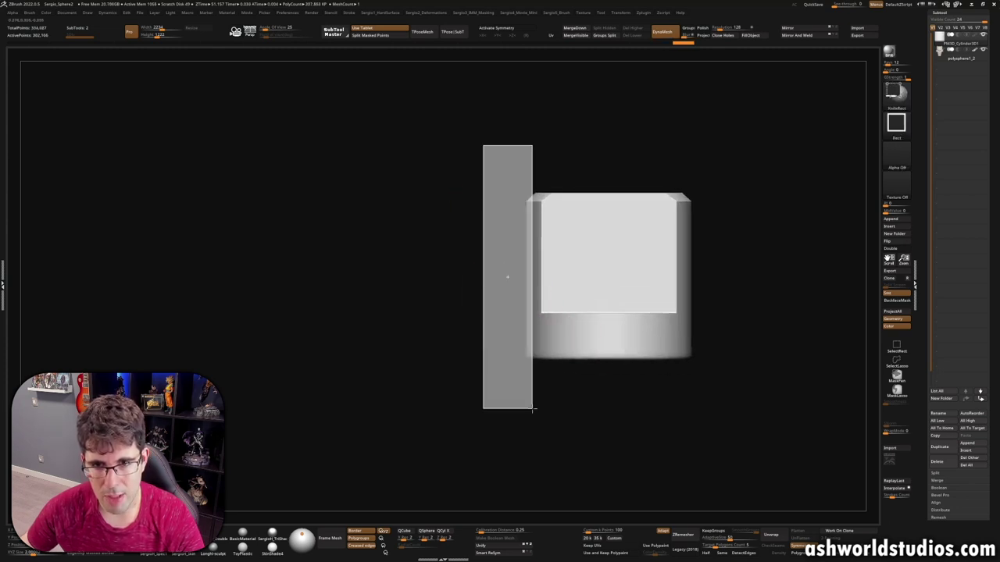
{"action": "mouse_move", "coordinate": [775, 118]}
{"action": "left_mouse_down", "text": "ctrl+shift"}
{"action": "mouse_move", "coordinate": [668, 429]}
{"action": "mouse_move", "coordinate": [605, 357]}
{"action": "mouse_move", "coordinate": [411, 250]}
{"action": "left_mouse_up", "text": "ctrl+shift"}
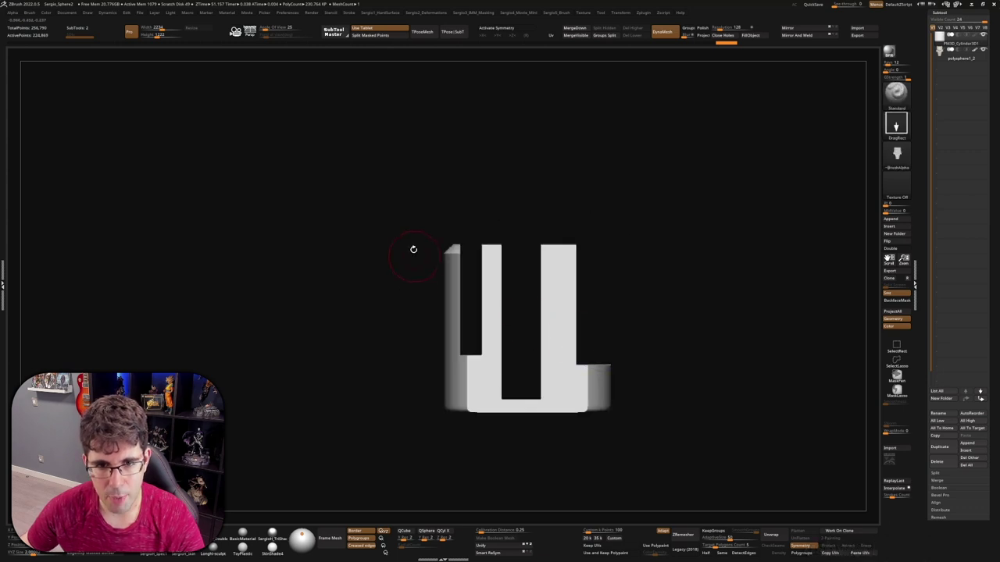
{"action": "left_click_drag", "start_coordinate": [415, 192], "coordinate": [466, 325], "text": "ctrl+shift"}
{"action": "left_click", "coordinate": [503, 365], "text": "ctrl+shift"}
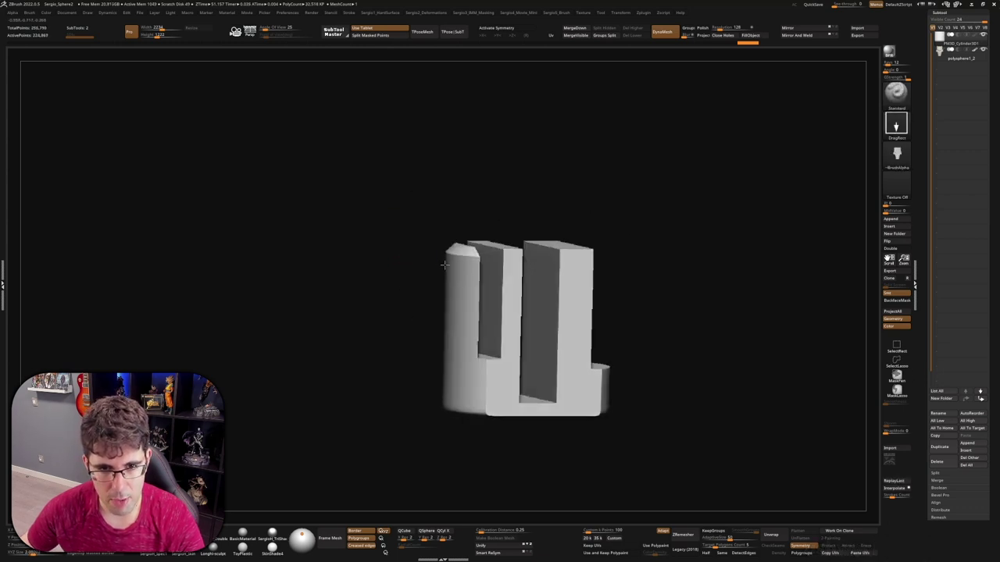
{"action": "left_click_drag", "start_coordinate": [503, 365], "coordinate": [823, 100], "text": "shift"}
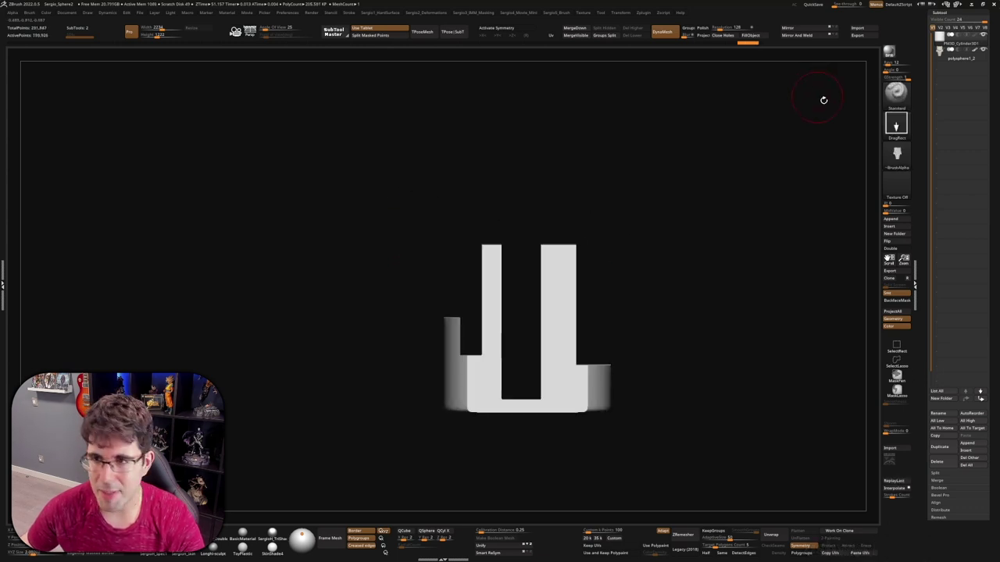
{"action": "left_click", "coordinate": [896, 92]}
{"action": "left_click", "coordinate": [440, 134]}
Step: Scoop rounded KnifeCircle notches from the block's top-left, top-right, bottom-left and bottom-right corners
{"action": "key", "text": "ctrl+z"}
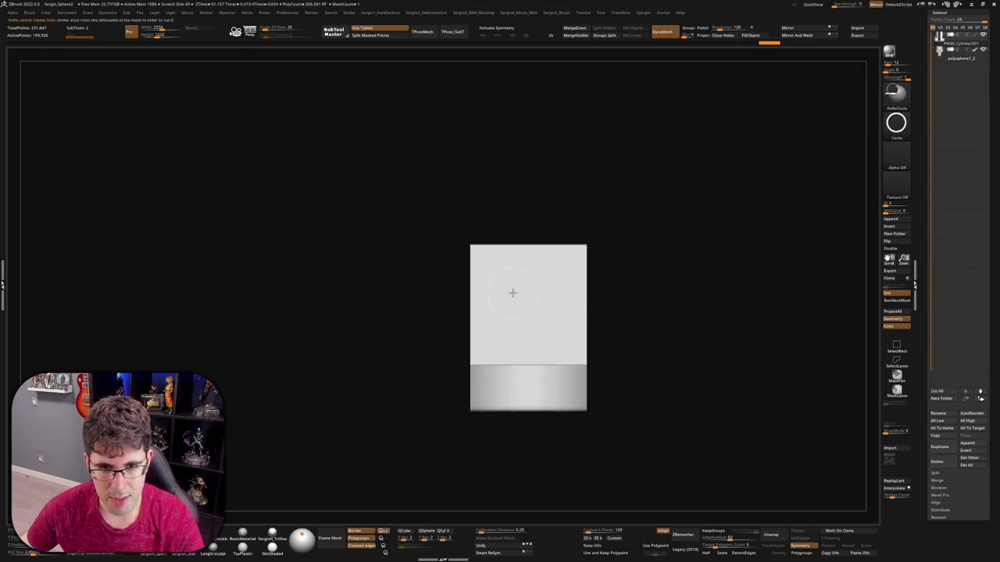
{"action": "left_click_drag", "start_coordinate": [511, 290], "coordinate": [515, 316]}
{"action": "left_click_drag", "start_coordinate": [475, 242], "coordinate": [511, 283], "text": "ctrl+shift"}
{"action": "key", "text": "ctrl+z"}
{"action": "left_click_drag", "start_coordinate": [590, 242], "coordinate": [547, 288], "text": "ctrl+shift"}
{"action": "left_click_drag", "start_coordinate": [458, 434], "coordinate": [493, 394], "text": "ctrl+shift"}
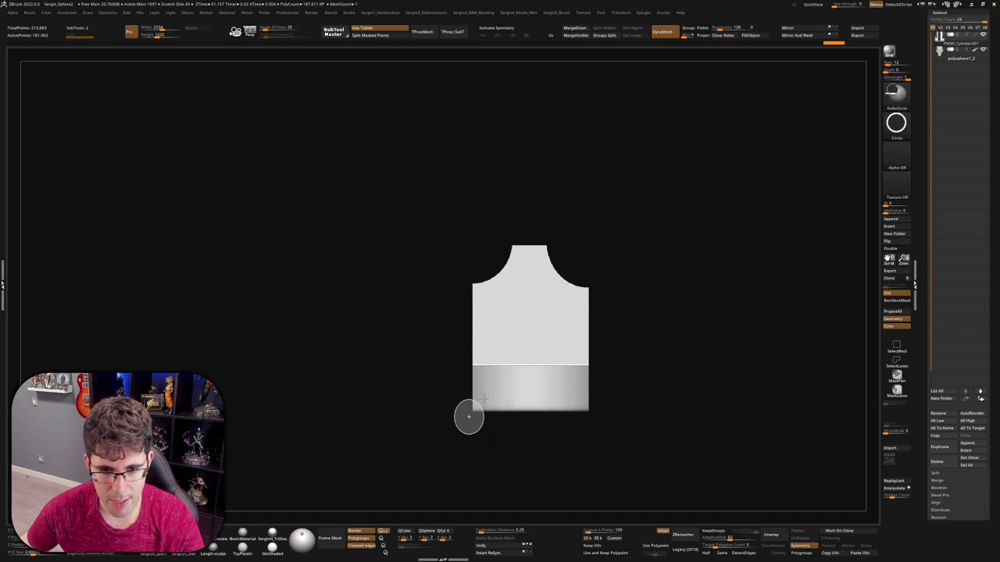
{"action": "left_click_drag", "start_coordinate": [618, 442], "coordinate": [574, 398], "text": "ctrl+shift"}
{"action": "left_click_drag", "start_coordinate": [575, 396], "coordinate": [547, 359], "text": "shift"}
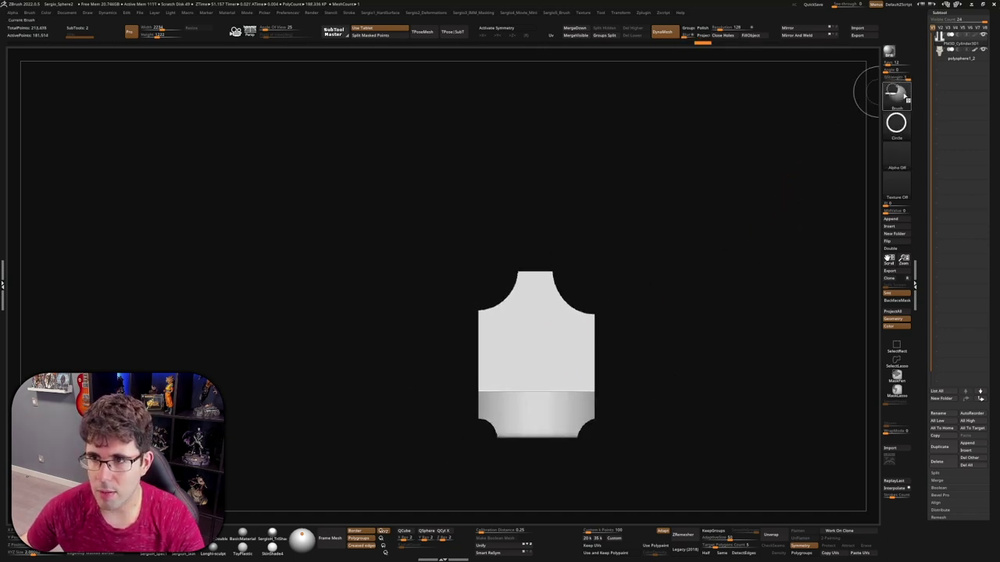
{"action": "left_click", "coordinate": [891, 91]}
Step: Use KnifeRect to cut a narrow horizontal slot into the block's right side, then orbit to check
{"action": "left_click", "coordinate": [529, 136]}
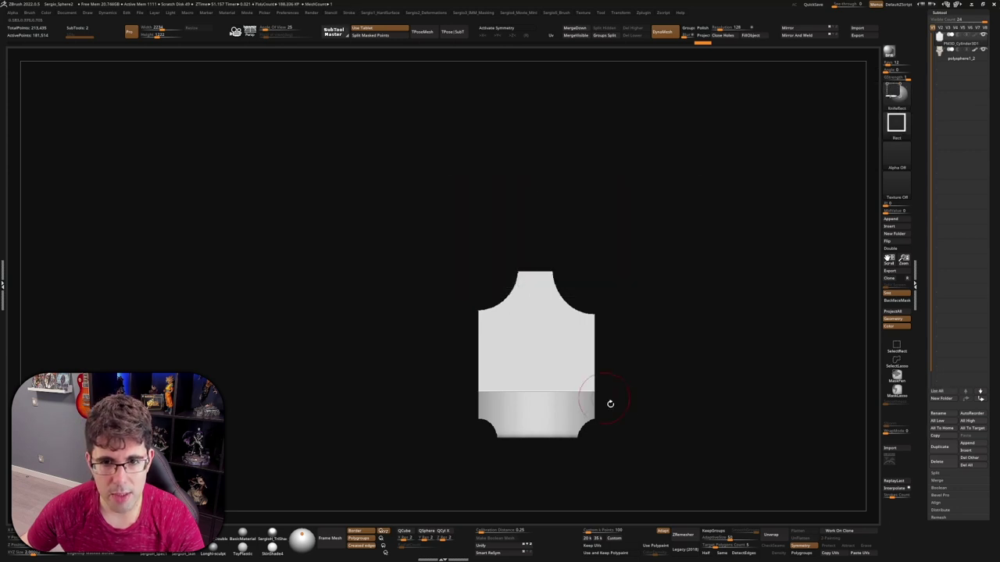
{"action": "left_click_drag", "start_coordinate": [542, 362], "coordinate": [542, 367], "text": "ctrl+shift"}
{"action": "mouse_move", "coordinate": [609, 374]}
{"action": "left_mouse_down"}
{"action": "mouse_move", "coordinate": [644, 265]}
{"action": "mouse_move", "coordinate": [621, 304]}
{"action": "mouse_move", "coordinate": [625, 288]}
{"action": "mouse_move", "coordinate": [601, 255]}
{"action": "mouse_move", "coordinate": [555, 266]}
{"action": "left_mouse_up"}
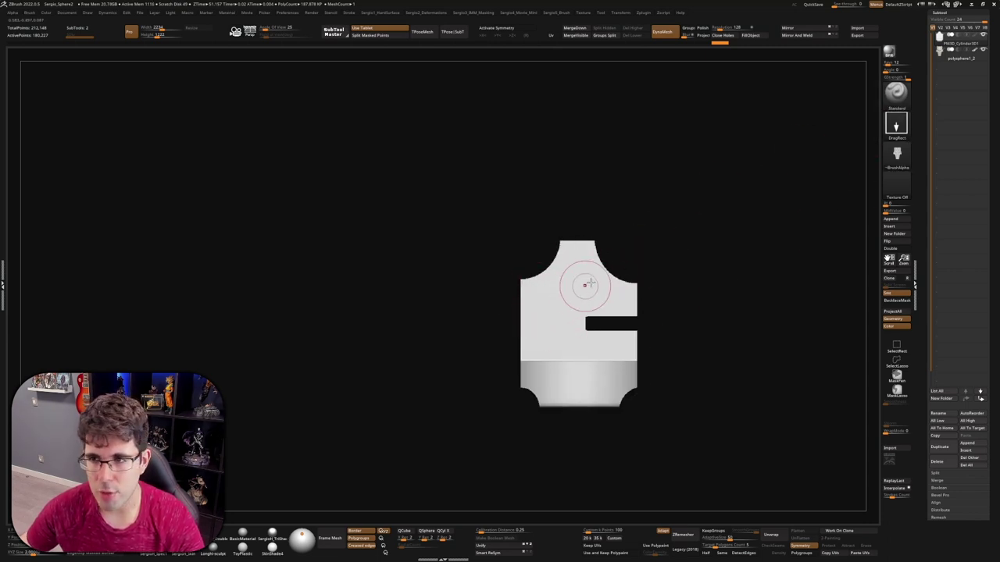
{"action": "mouse_move", "coordinate": [585, 284]}
{"action": "left_mouse_down"}
{"action": "mouse_move", "coordinate": [641, 290]}
{"action": "mouse_move", "coordinate": [620, 232]}
{"action": "left_mouse_up"}
{"action": "mouse_move", "coordinate": [620, 232]}
{"action": "right_mouse_down", "text": "ctrl"}
{"action": "mouse_move", "coordinate": [598, 380]}
{"action": "mouse_move", "coordinate": [576, 315]}
{"action": "right_mouse_up", "text": "ctrl"}
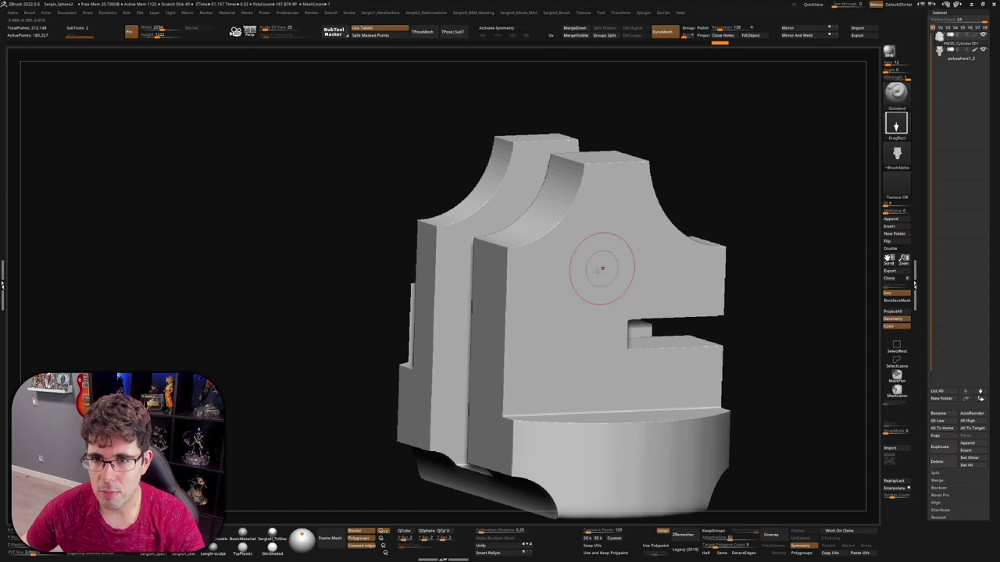
Step: Append a Cylinder3D subtool, select it, and switch to the Move gizmo with W
{"action": "left_click", "coordinate": [896, 220]}
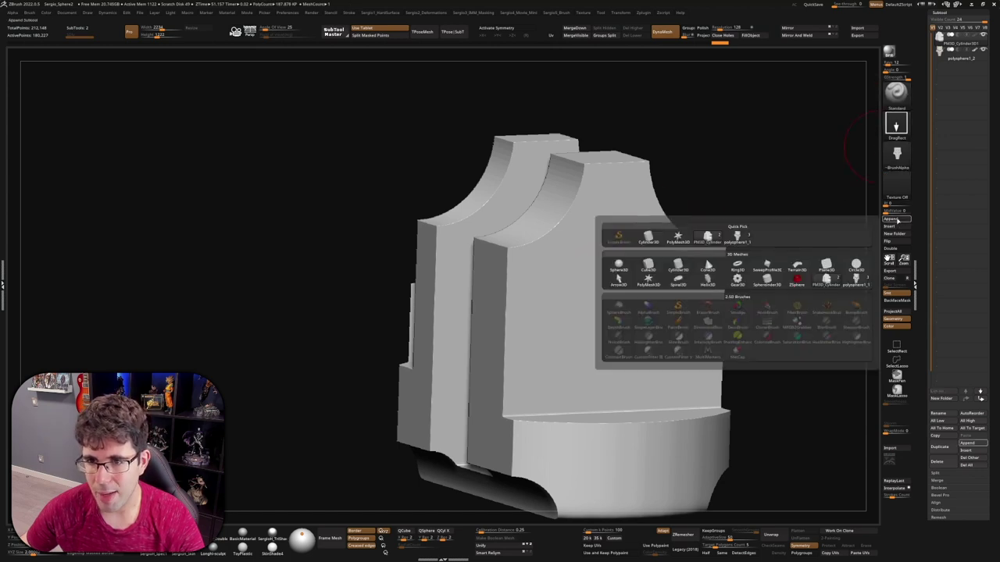
{"action": "left_click", "coordinate": [689, 269]}
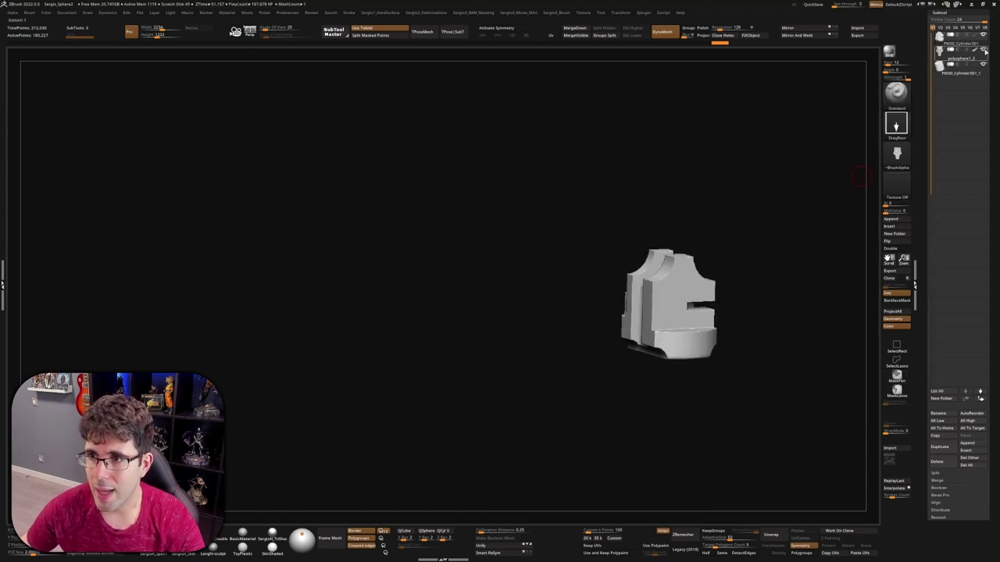
{"action": "mouse_move", "coordinate": [698, 277]}
{"action": "left_mouse_down"}
{"action": "mouse_move", "coordinate": [715, 334]}
{"action": "mouse_move", "coordinate": [855, 257]}
{"action": "left_mouse_up"}
{"action": "left_click", "coordinate": [957, 73]}
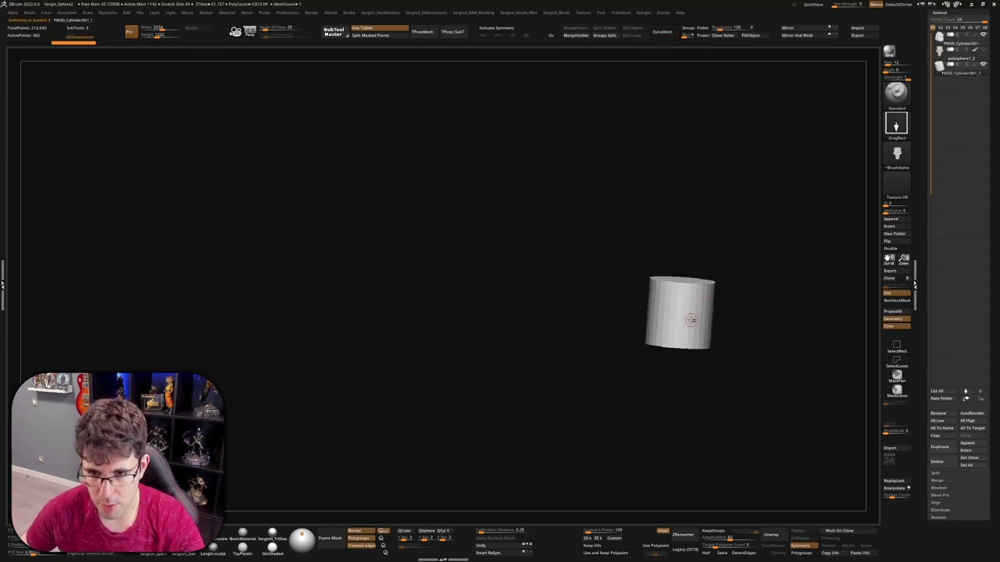
{"action": "key", "text": "w"}
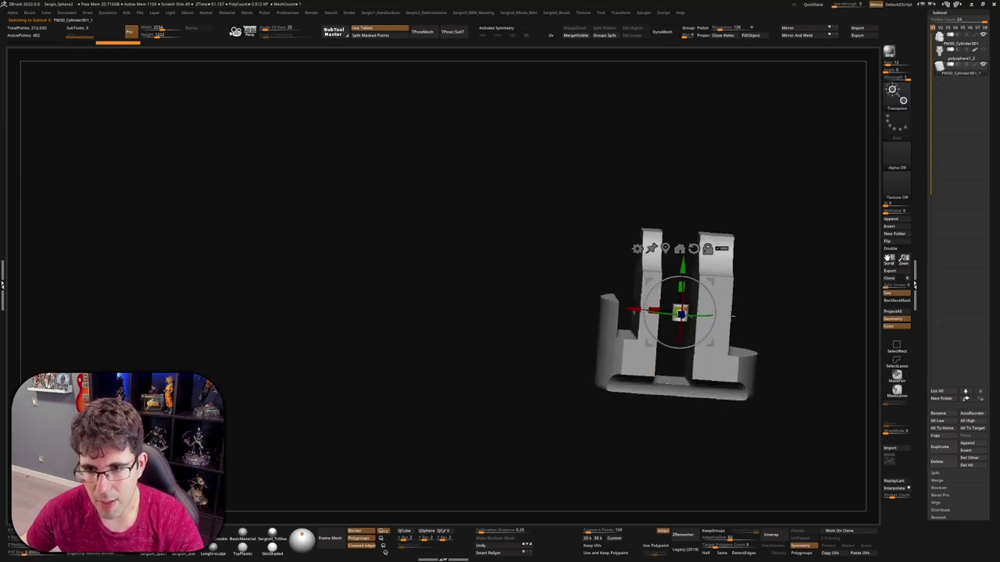
{"action": "left_click_drag", "start_coordinate": [733, 315], "coordinate": [742, 315]}
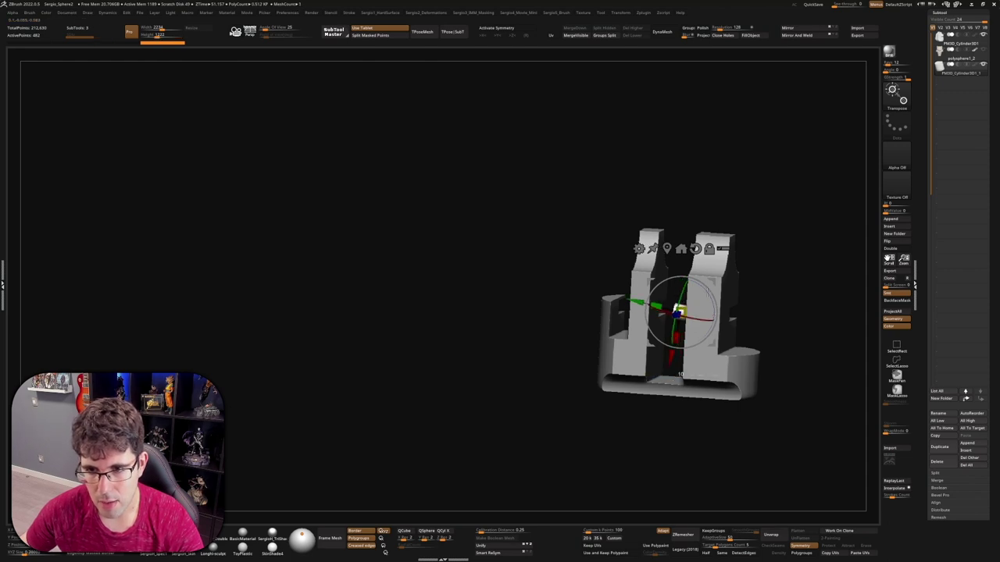
{"action": "left_click_drag", "start_coordinate": [688, 320], "coordinate": [750, 336], "text": "shift"}
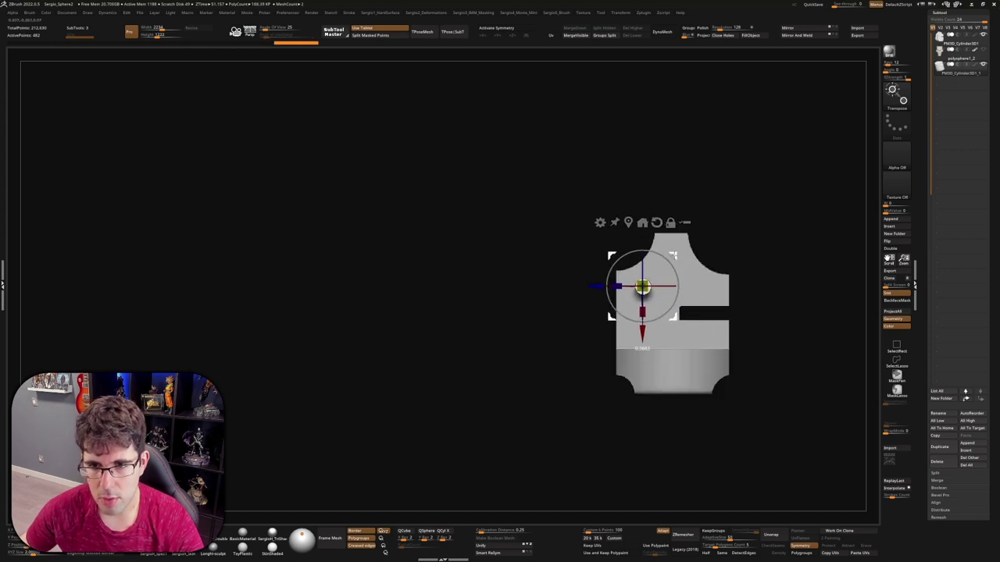
Step: Duplicate the boolean hole into a row of three with the move gizmo
{"action": "key", "text": "q"}
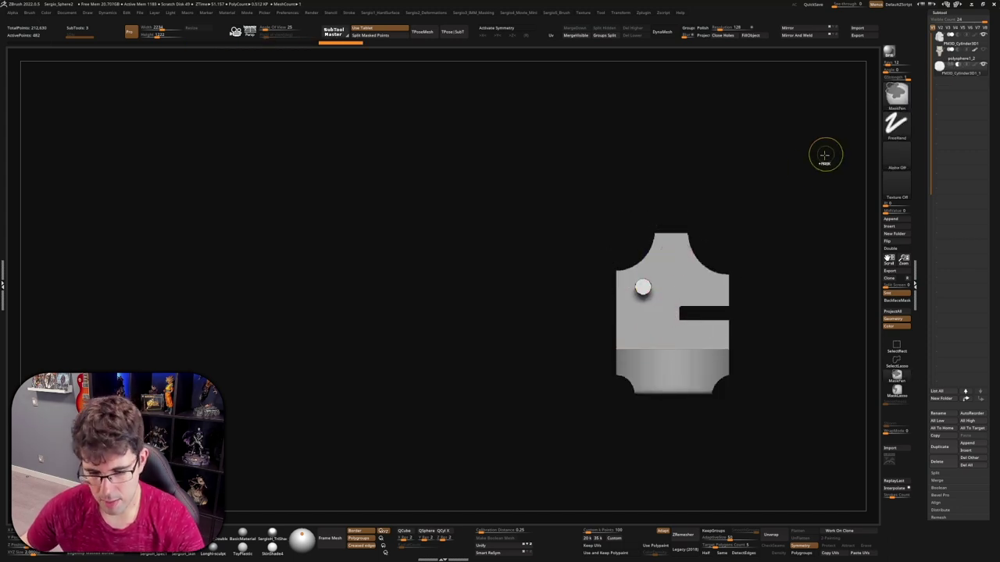
{"action": "left_click_drag", "start_coordinate": [823, 152], "coordinate": [680, 268]}
{"action": "key", "text": "w"}
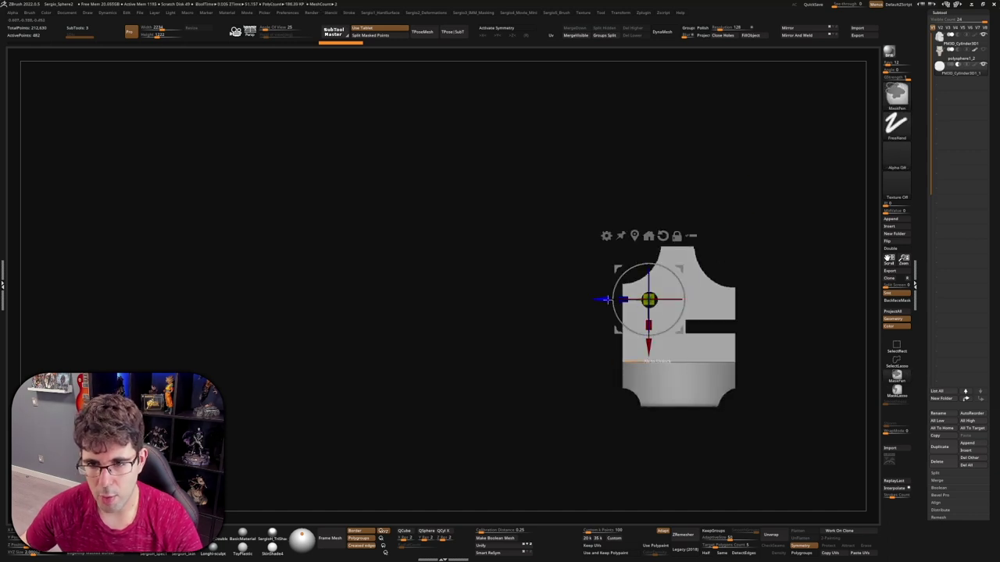
{"action": "left_click_drag", "start_coordinate": [647, 299], "coordinate": [700, 299], "text": "ctrl"}
{"action": "key", "text": "q"}
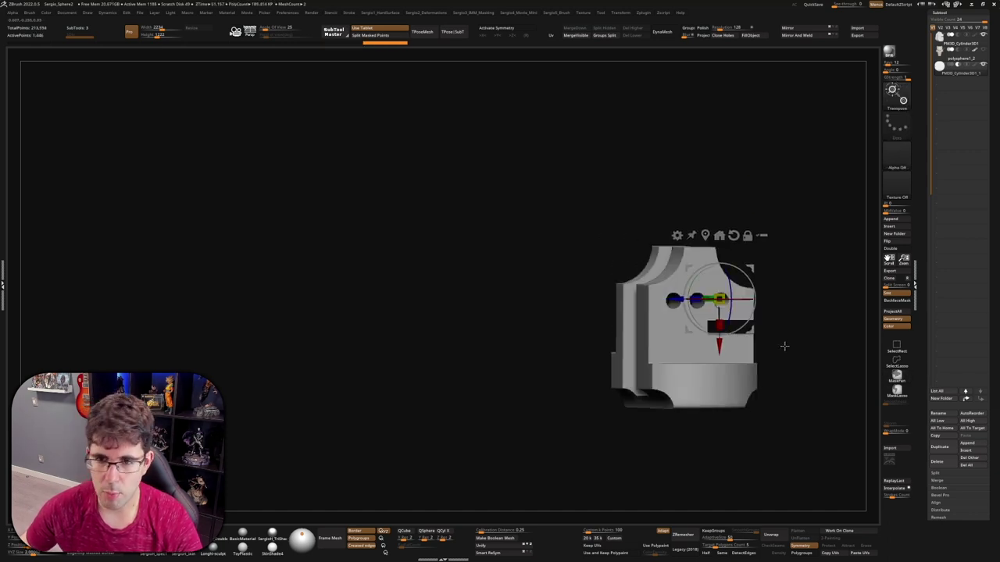
Step: Orbit the block through front and three-quarter views to inspect the three holes
{"action": "left_click_drag", "start_coordinate": [783, 346], "coordinate": [783, 406]}
{"action": "mouse_move", "coordinate": [828, 234]}
{"action": "left_mouse_down"}
{"action": "mouse_move", "coordinate": [674, 333]}
{"action": "mouse_move", "coordinate": [758, 312]}
{"action": "left_mouse_up"}
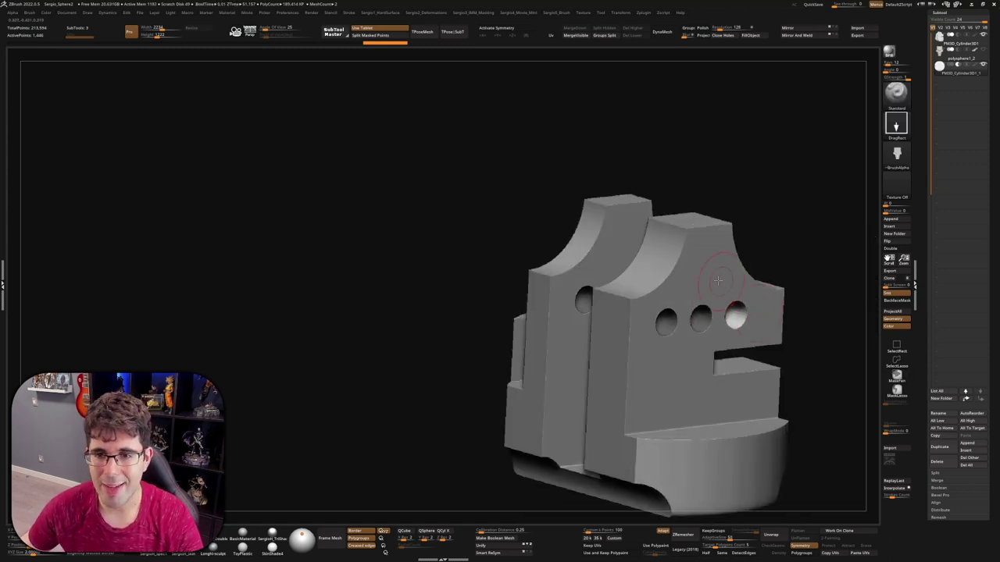
{"action": "mouse_move", "coordinate": [717, 280]}
{"action": "left_mouse_down"}
{"action": "mouse_move", "coordinate": [676, 278]}
{"action": "mouse_move", "coordinate": [646, 317]}
{"action": "mouse_move", "coordinate": [649, 330]}
{"action": "mouse_move", "coordinate": [628, 294]}
{"action": "left_mouse_up"}
{"action": "mouse_move", "coordinate": [761, 188]}
{"action": "left_mouse_down"}
{"action": "mouse_move", "coordinate": [705, 273]}
{"action": "mouse_move", "coordinate": [692, 264]}
{"action": "left_mouse_up"}
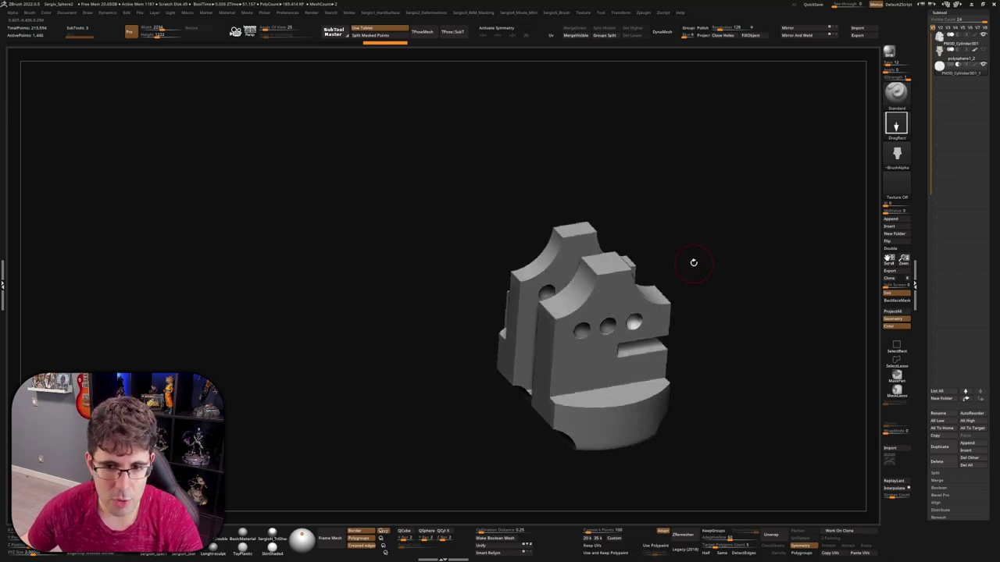
Step: Append a Sphere3D as a new subtool alongside the block
{"action": "left_click", "coordinate": [904, 221]}
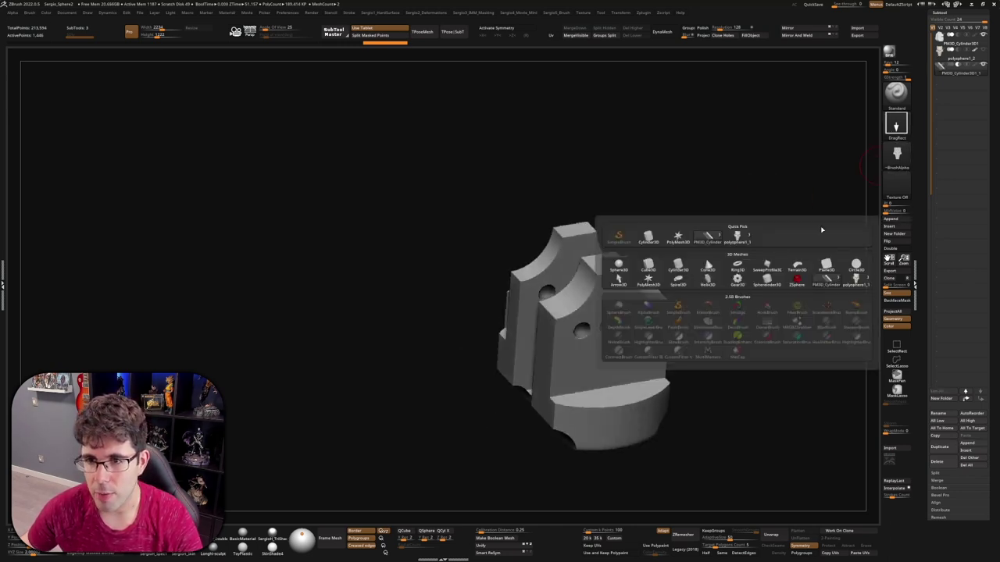
{"action": "left_click", "coordinate": [619, 270]}
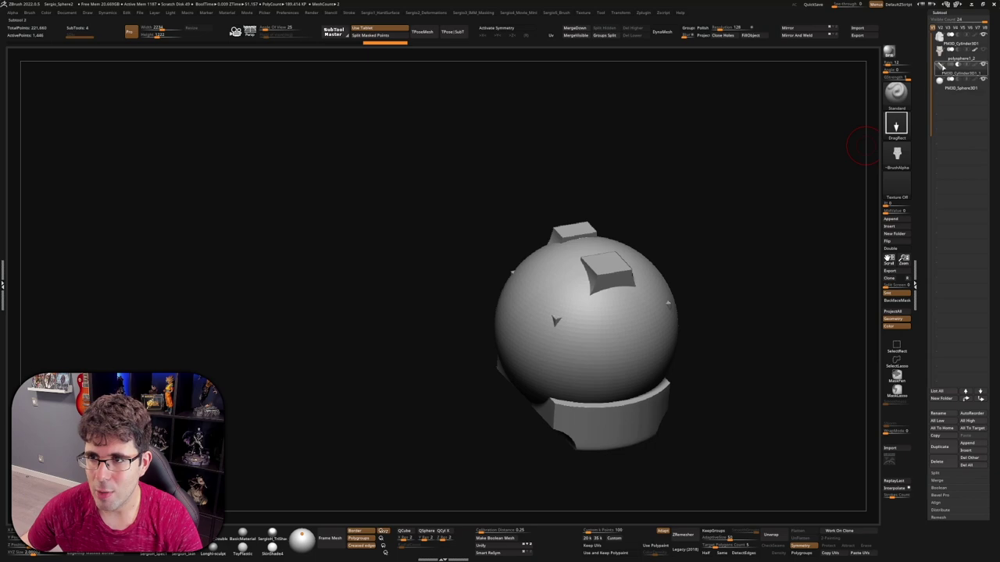
{"action": "left_click_drag", "start_coordinate": [556, 320], "coordinate": [593, 313]}
{"action": "key", "text": "shift+f"}
{"action": "scroll", "coordinate": [627, 316], "scroll_direction": "up", "scroll_amount": 5}
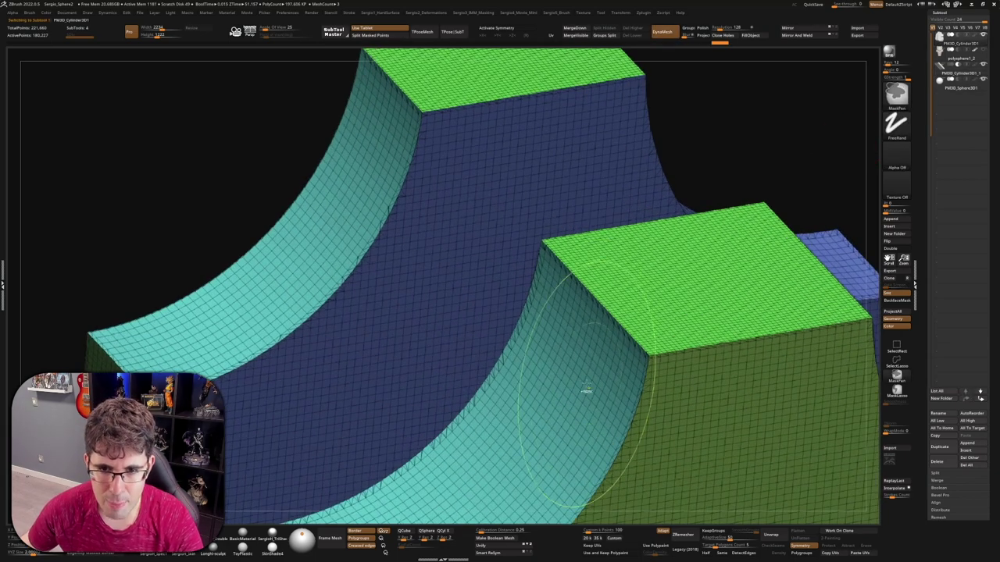
{"action": "scroll", "coordinate": [570, 438], "scroll_direction": "down", "scroll_amount": 5}
{"action": "left_click_drag", "start_coordinate": [625, 357], "coordinate": [781, 234]}
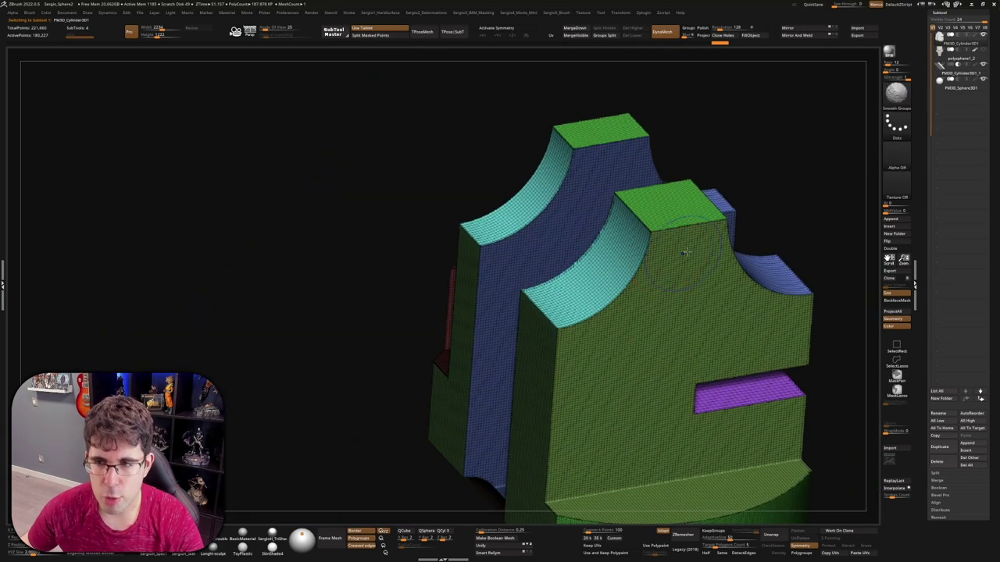
{"action": "key", "text": "shift+f"}
Step: Make the sphere the active subtool and choose the ClipCurve brush
{"action": "left_click", "coordinate": [973, 88]}
{"action": "scroll", "coordinate": [788, 208], "scroll_direction": "down", "scroll_amount": 3}
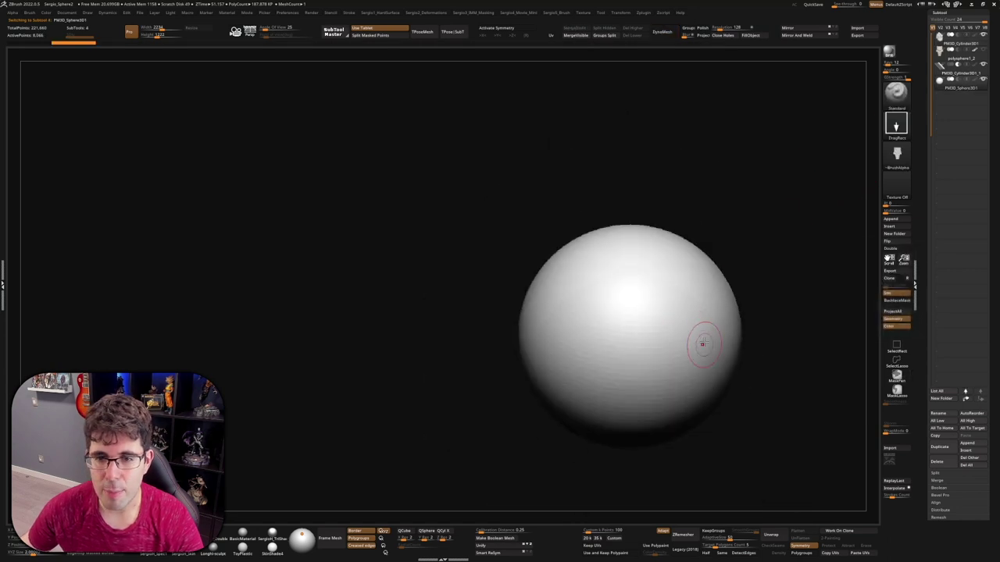
{"action": "key", "text": "shift+f"}
{"action": "left_click_drag", "start_coordinate": [707, 334], "coordinate": [632, 307], "text": "alt"}
{"action": "scroll", "coordinate": [633, 307], "scroll_direction": "up", "scroll_amount": 3}
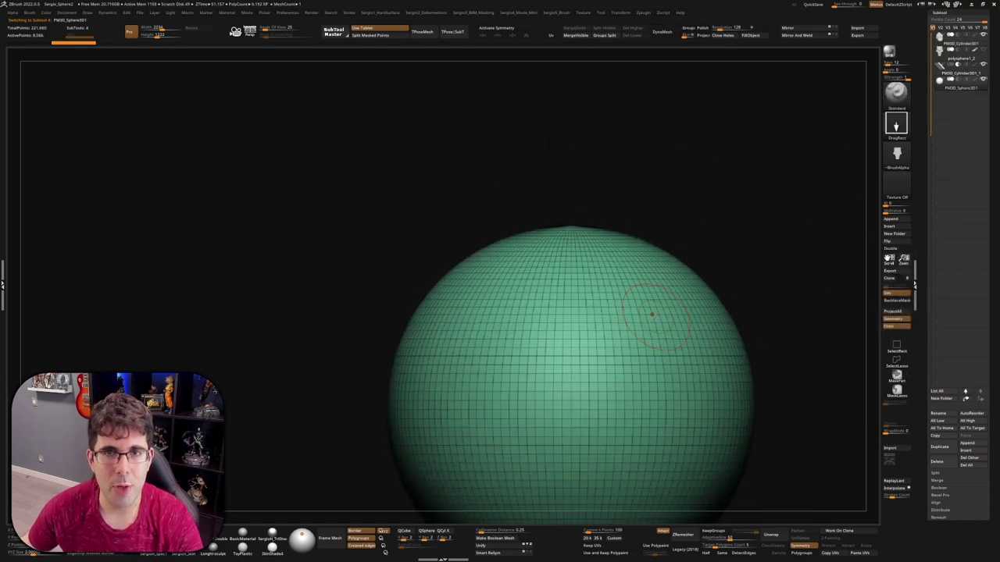
{"action": "left_click", "coordinate": [897, 100]}
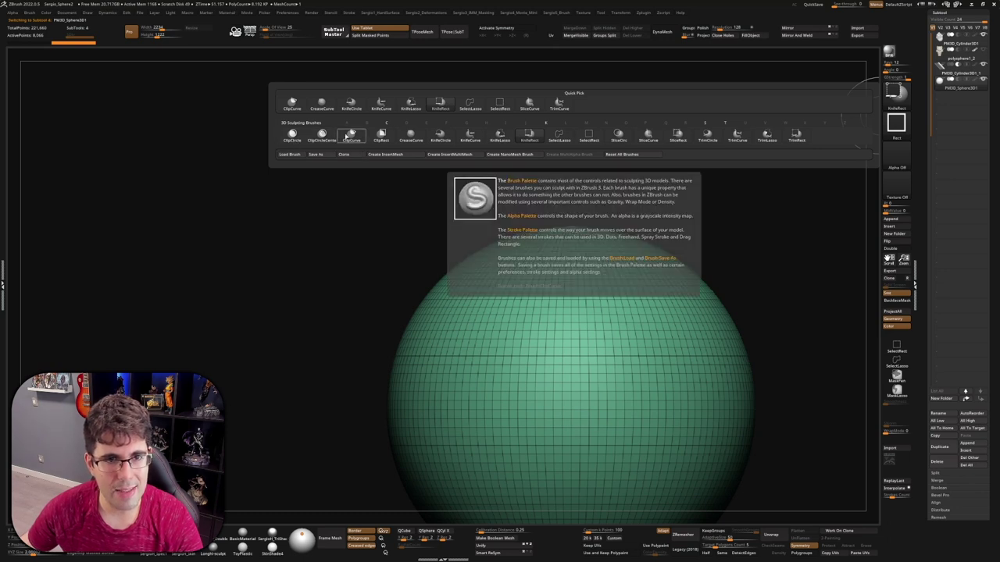
{"action": "left_click", "coordinate": [353, 138]}
{"action": "scroll", "coordinate": [477, 286], "scroll_direction": "down", "scroll_amount": 3}
Step: Slice the top off the sphere with a ClipCurve line and inspect the flat cut
{"action": "left_click_drag", "start_coordinate": [375, 307], "coordinate": [775, 317], "text": "ctrl+shift"}
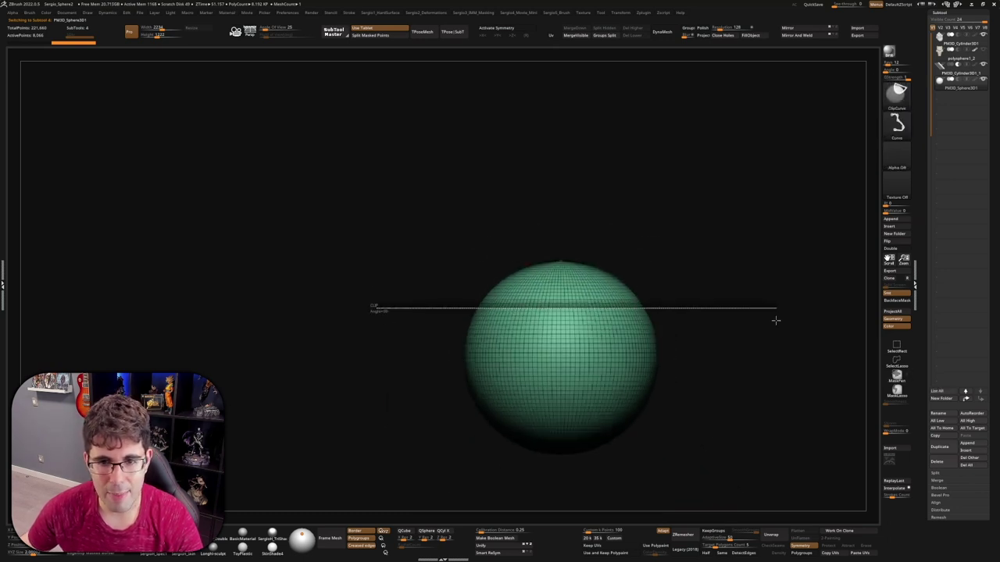
{"action": "scroll", "coordinate": [774, 317], "scroll_direction": "up", "scroll_amount": 3}
{"action": "key", "text": "shift+f"}
{"action": "left_click_drag", "start_coordinate": [844, 196], "coordinate": [609, 230]}
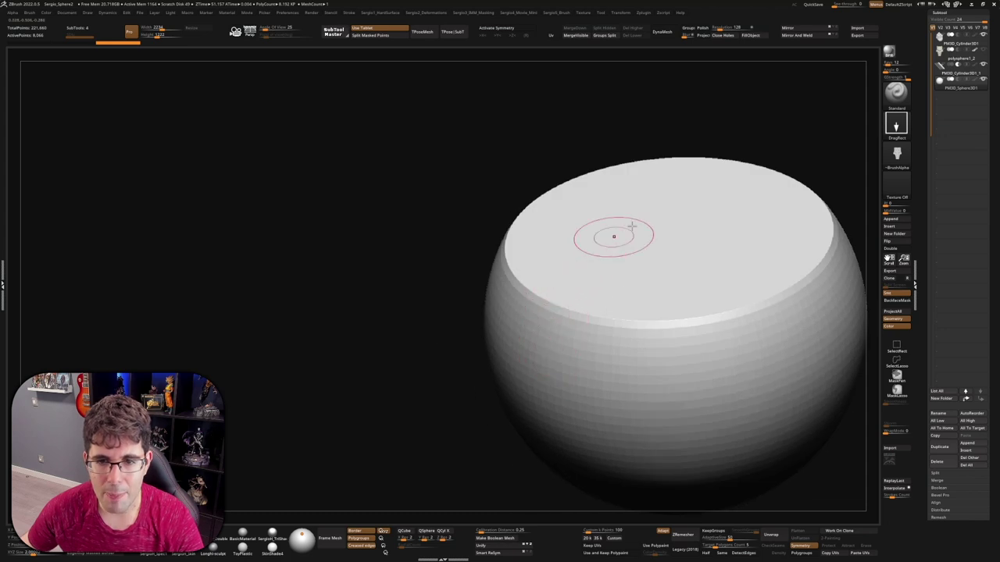
{"action": "key", "text": "shift+f"}
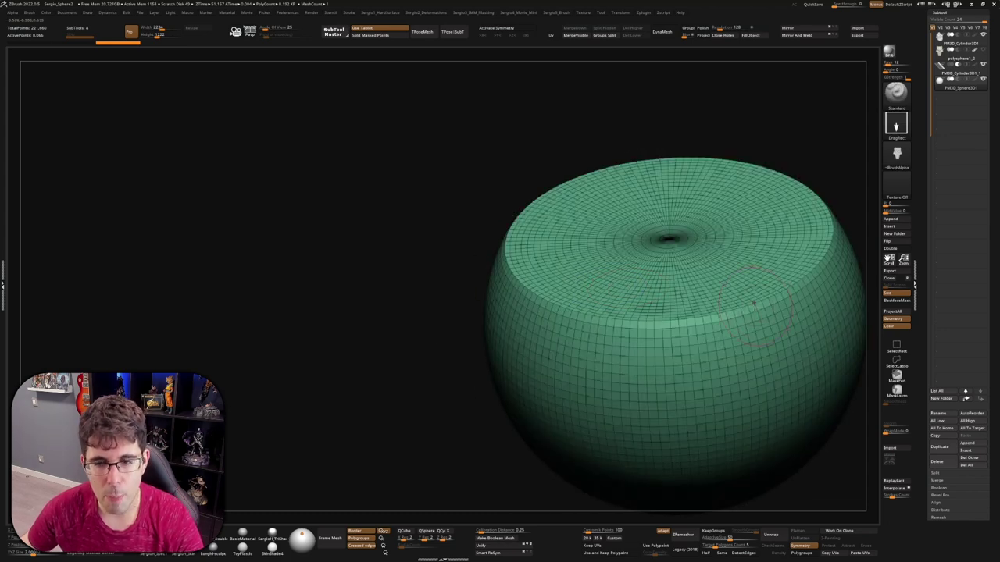
{"action": "key", "text": "shift+f"}
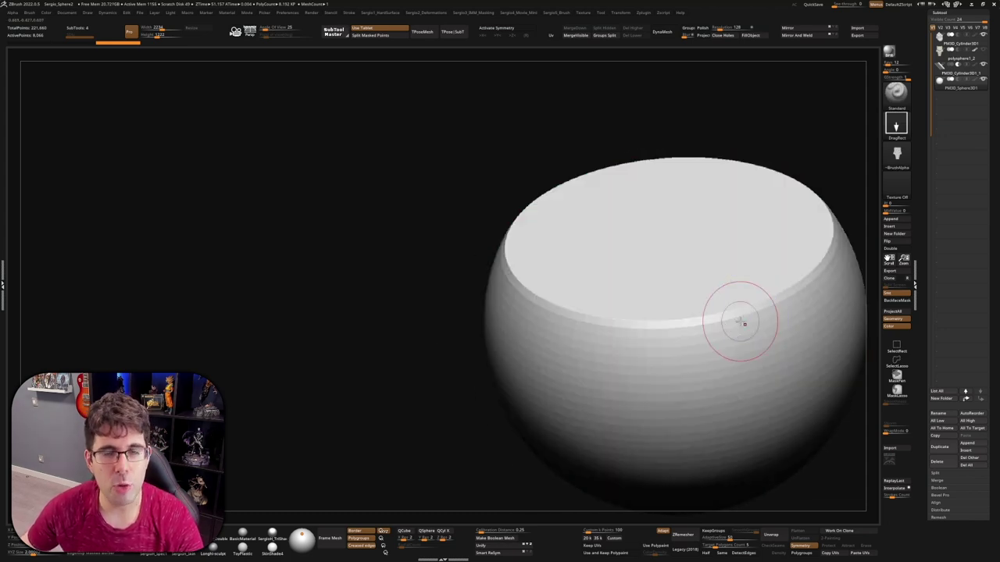
{"action": "mouse_move", "coordinate": [736, 330]}
{"action": "right_mouse_down"}
{"action": "mouse_move", "coordinate": [699, 330]}
{"action": "mouse_move", "coordinate": [634, 279]}
{"action": "right_mouse_up"}
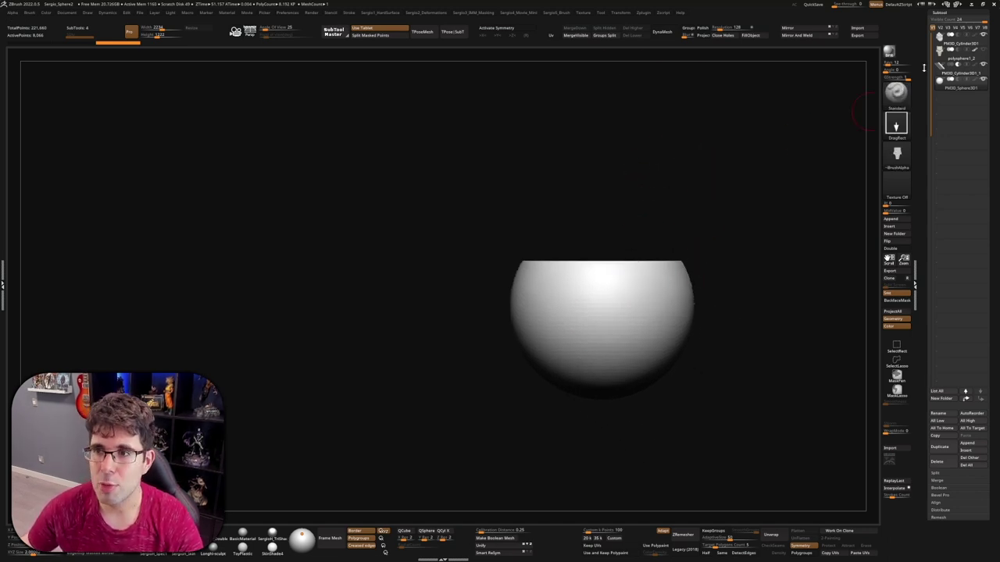
{"action": "mouse_move", "coordinate": [737, 230]}
{"action": "right_mouse_down"}
{"action": "mouse_move", "coordinate": [680, 263]}
{"action": "mouse_move", "coordinate": [692, 205]}
{"action": "right_mouse_up"}
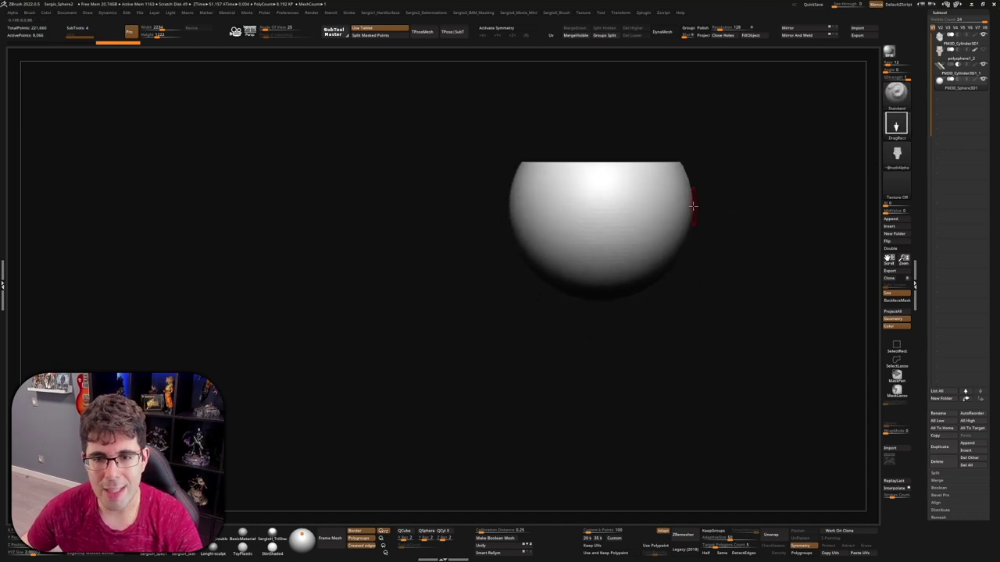
Step: Undo trial bottom and top clips, then clip the sphere's top half away into a bowl
{"action": "left_click_drag", "start_coordinate": [781, 227], "coordinate": [357, 217], "text": "ctrl+shift"}
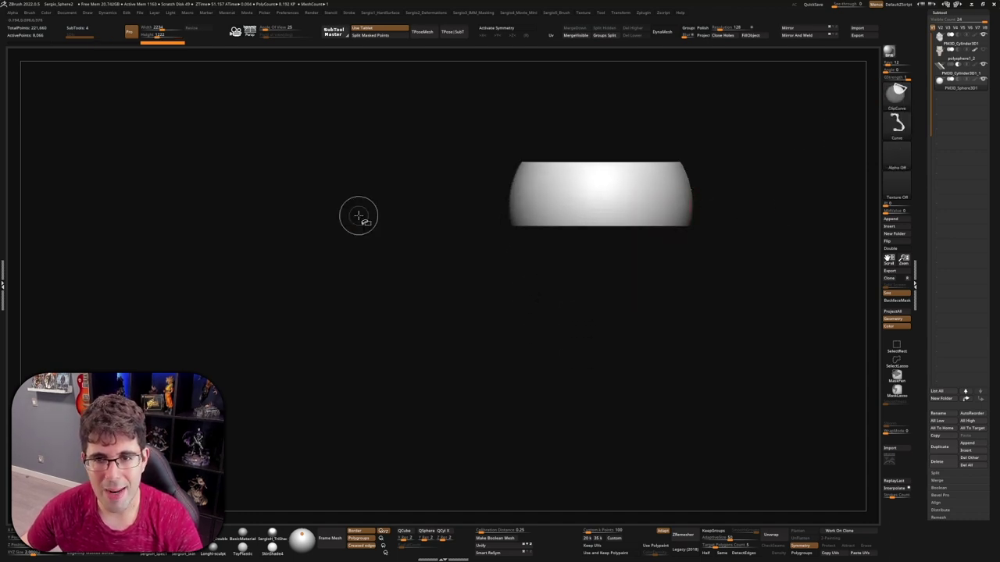
{"action": "key", "text": "ctrl+z"}
{"action": "left_click_drag", "start_coordinate": [433, 216], "coordinate": [880, 216], "text": "ctrl+shift"}
{"action": "key", "text": "ctrl+z"}
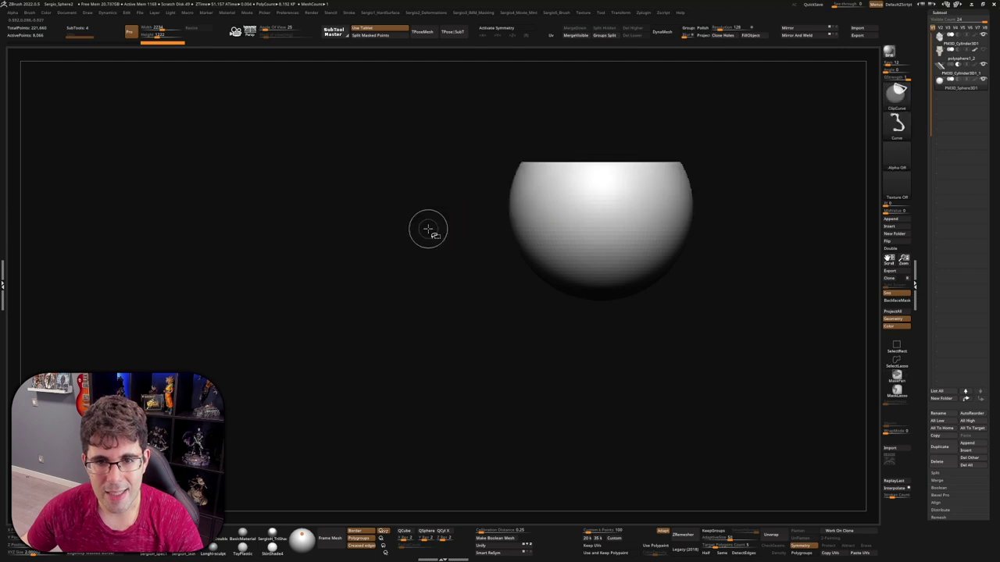
{"action": "left_click_drag", "start_coordinate": [426, 227], "coordinate": [808, 219], "text": "ctrl+shift"}
{"action": "right_click_drag", "start_coordinate": [807, 218], "coordinate": [591, 279], "text": "alt"}
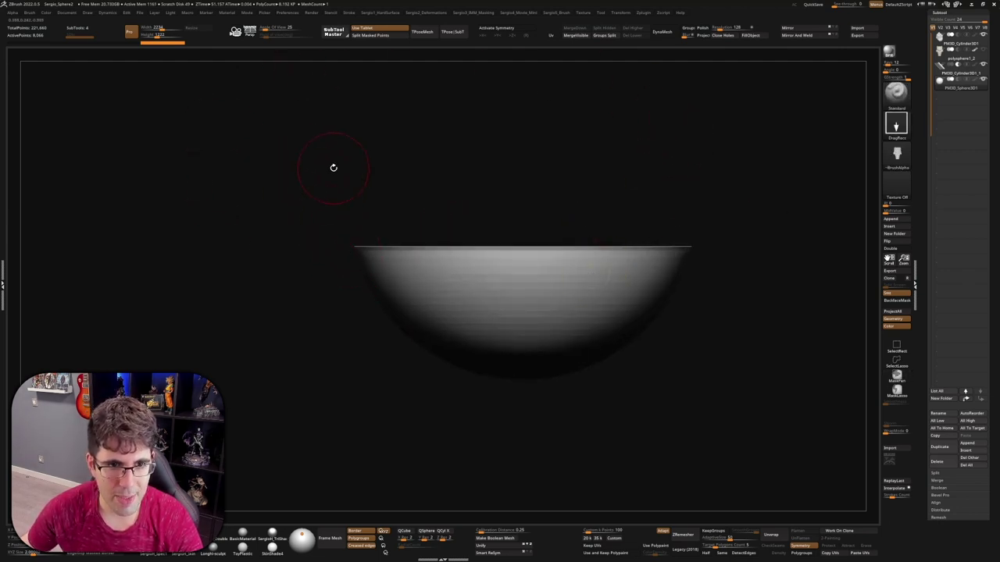
{"action": "mouse_move", "coordinate": [439, 325]}
{"action": "right_mouse_down"}
{"action": "mouse_move", "coordinate": [435, 283]}
{"action": "mouse_move", "coordinate": [372, 382]}
{"action": "right_mouse_up"}
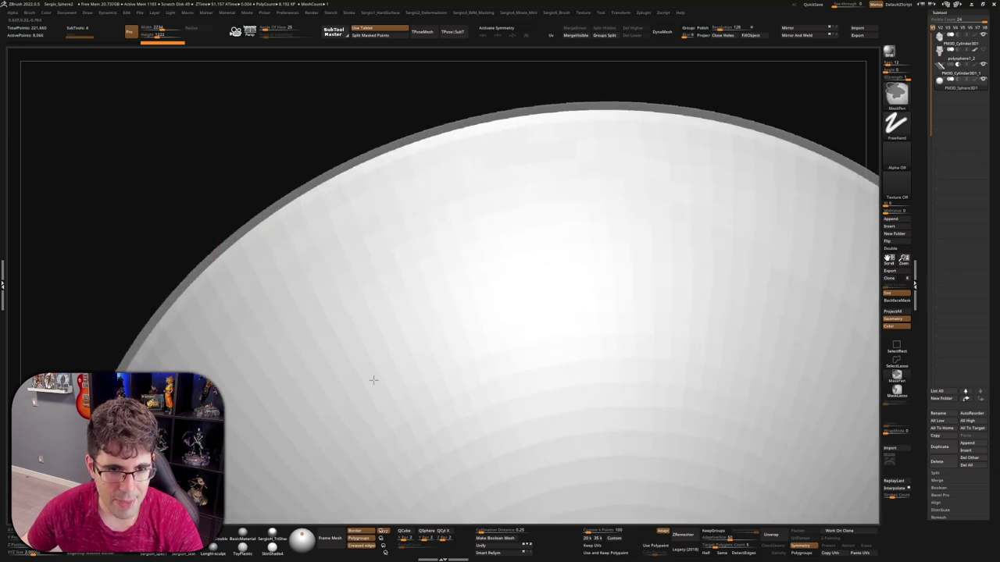
Step: Try a lower clip to a thin disc, undo back to the top-clipped bowl, and frame it
{"action": "mouse_move", "coordinate": [271, 209]}
{"action": "right_mouse_down", "text": "alt"}
{"action": "mouse_move", "coordinate": [270, 148]}
{"action": "mouse_move", "coordinate": [424, 323]}
{"action": "mouse_move", "coordinate": [246, 318]}
{"action": "right_mouse_up", "text": "alt"}
{"action": "left_click_drag", "start_coordinate": [246, 316], "coordinate": [630, 306], "text": "ctrl+shift"}
{"action": "mouse_move", "coordinate": [630, 305]}
{"action": "right_mouse_down"}
{"action": "mouse_move", "coordinate": [411, 270]}
{"action": "mouse_move", "coordinate": [349, 290]}
{"action": "mouse_move", "coordinate": [396, 312]}
{"action": "right_mouse_up"}
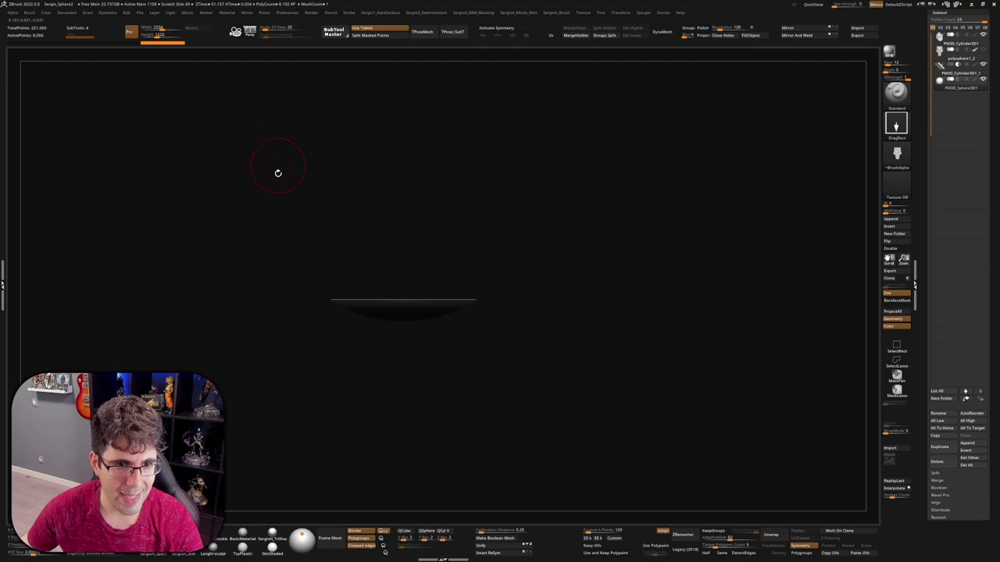
{"action": "right_click_drag", "start_coordinate": [439, 341], "coordinate": [462, 274]}
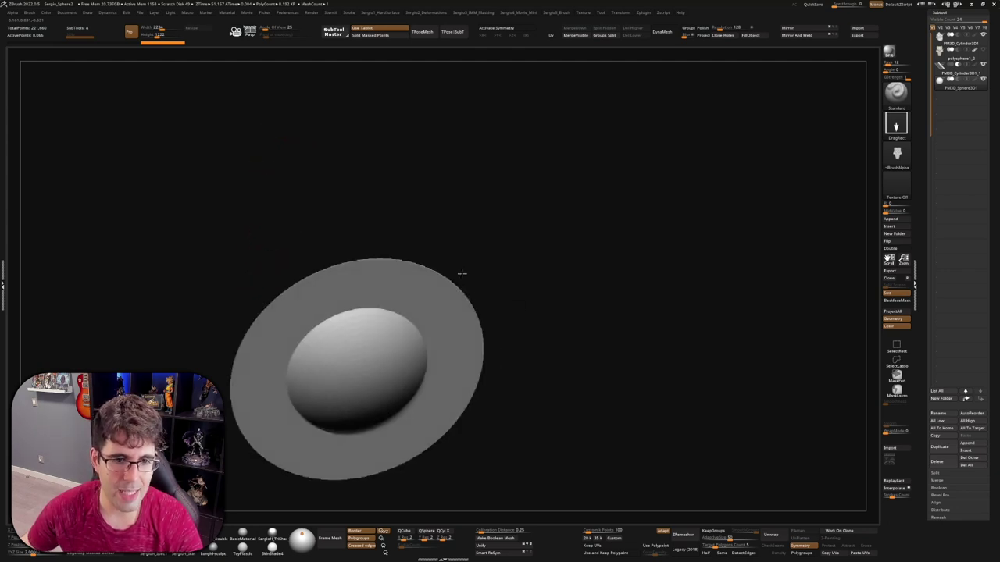
{"action": "key", "text": "ctrl+z"}
{"action": "key", "text": "ctrl+z"}
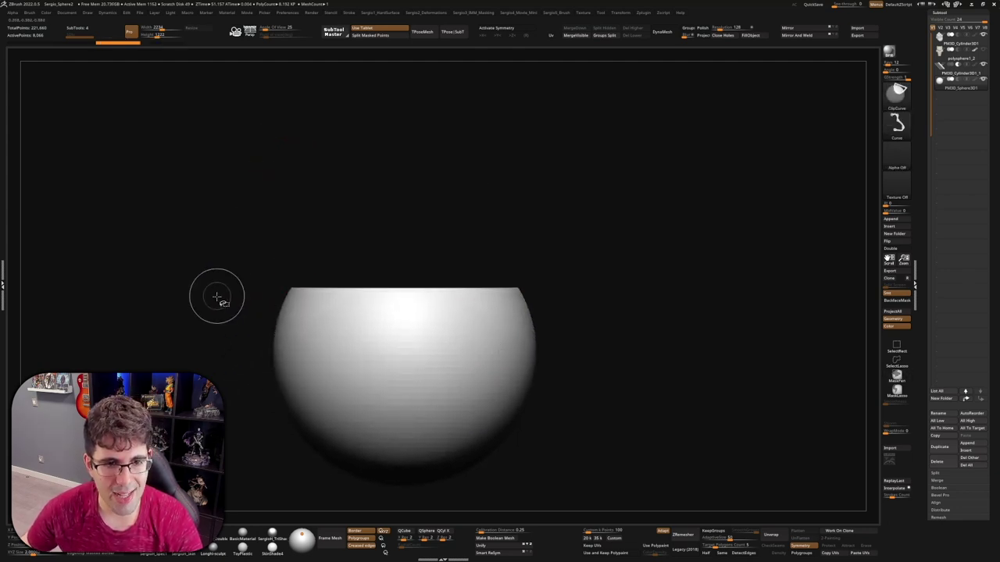
{"action": "left_click_drag", "start_coordinate": [215, 294], "coordinate": [686, 289], "text": "ctrl+shift"}
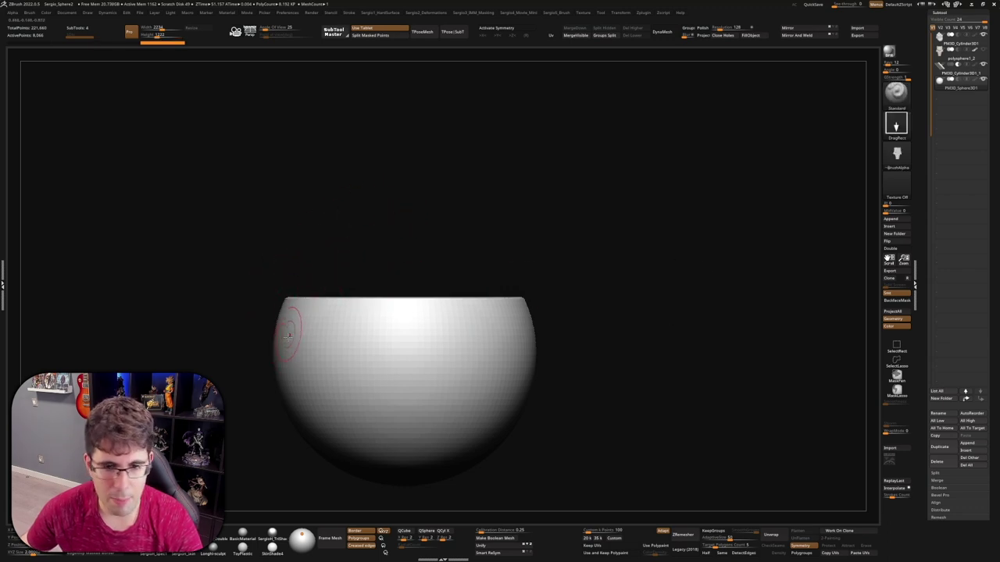
{"action": "mouse_move", "coordinate": [288, 336]}
{"action": "right_mouse_down"}
{"action": "mouse_move", "coordinate": [442, 328]}
{"action": "mouse_move", "coordinate": [470, 300]}
{"action": "right_mouse_up"}
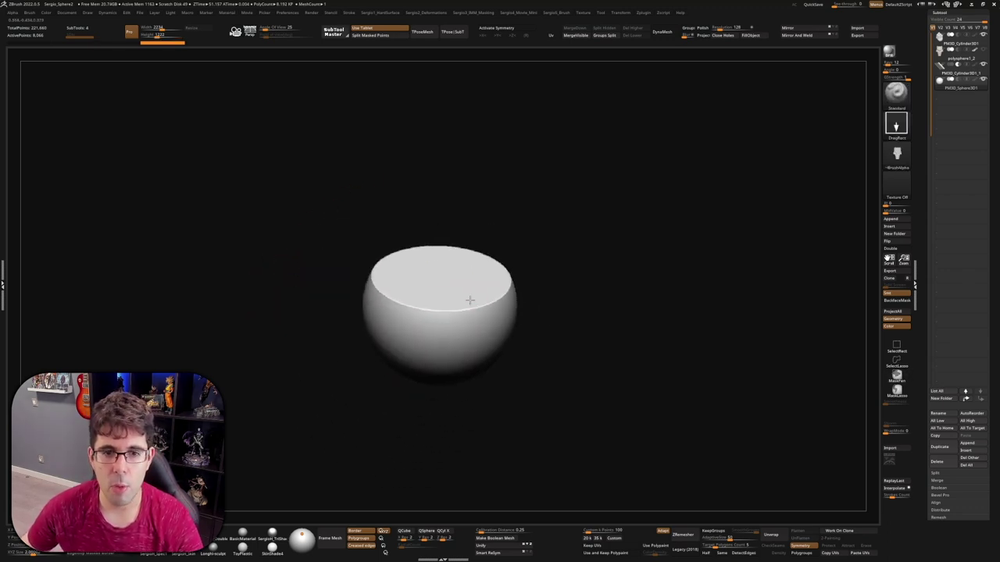
{"action": "key", "text": "f"}
{"action": "left_click", "coordinate": [951, 50]}
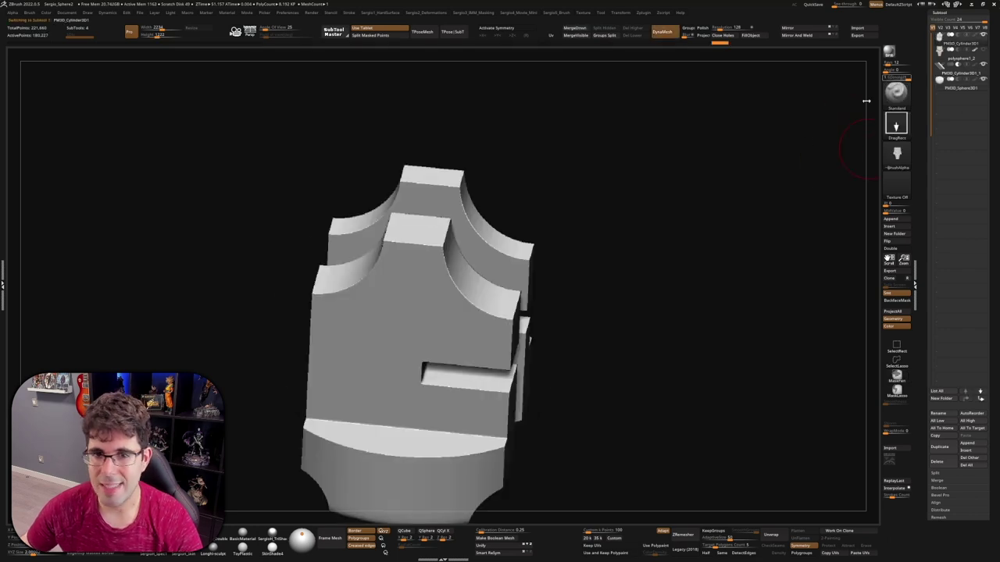
{"action": "mouse_move", "coordinate": [525, 323]}
{"action": "right_mouse_down"}
{"action": "mouse_move", "coordinate": [536, 259]}
{"action": "mouse_move", "coordinate": [500, 352]}
{"action": "mouse_move", "coordinate": [632, 325]}
{"action": "mouse_move", "coordinate": [614, 325]}
{"action": "mouse_move", "coordinate": [611, 303]}
{"action": "right_mouse_up"}
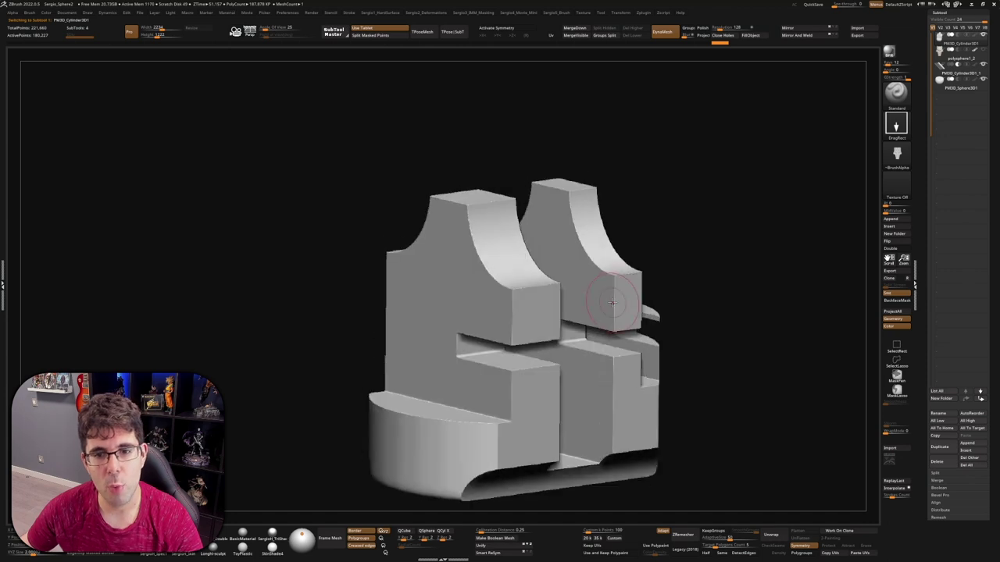